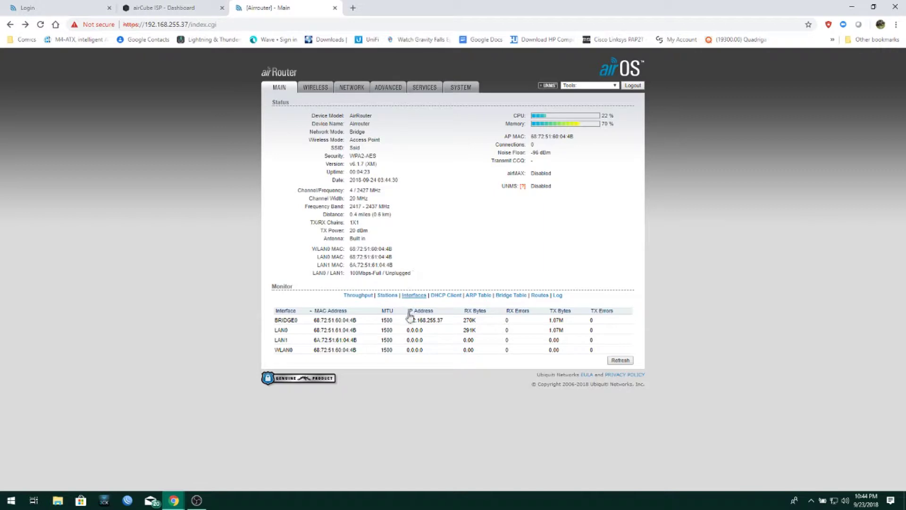
# Show the DHCP client info, then the ARP table, selecting its MAC addresses
pyautogui.click(443, 296)
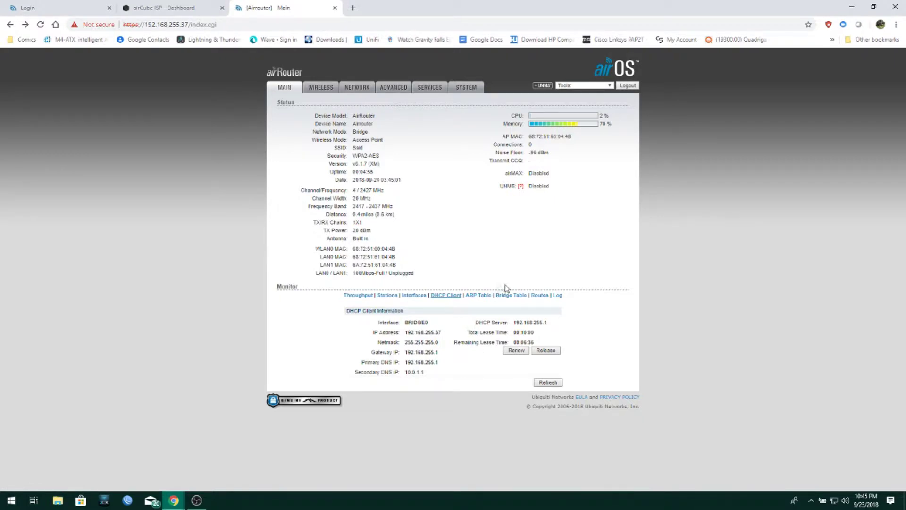
pyautogui.click(478, 296)
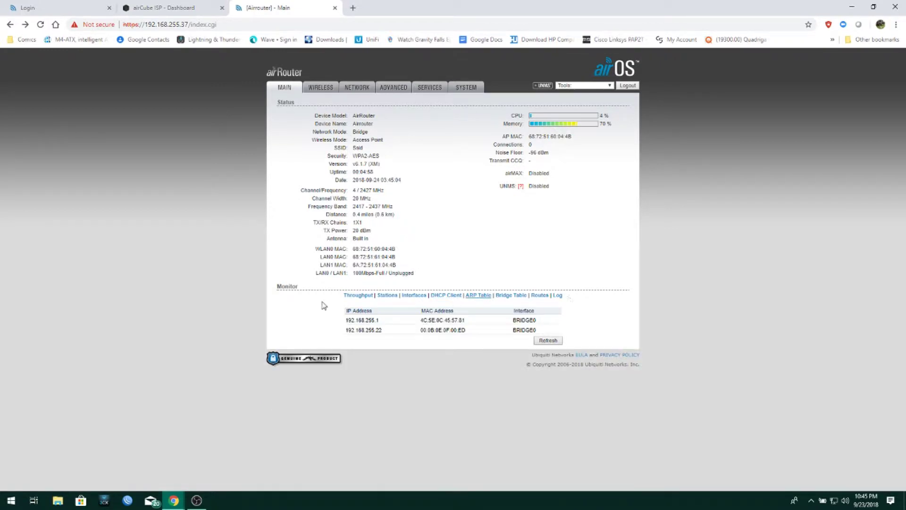
pyautogui.moveTo(466, 320); pyautogui.dragTo(419, 321)
pyautogui.moveTo(469, 330); pyautogui.dragTo(390, 335)
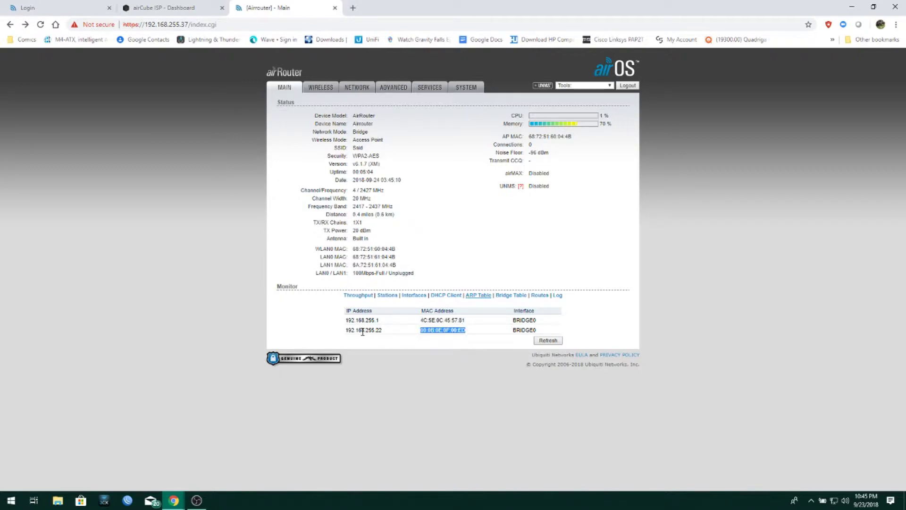
pyautogui.click(373, 329)
pyautogui.moveTo(430, 330); pyautogui.dragTo(469, 329)
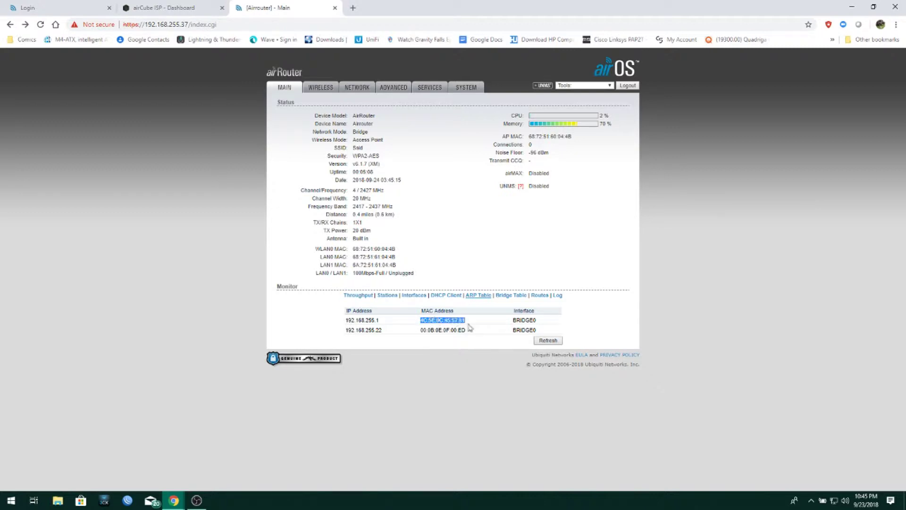
# Show the bridge table sorted by Aging Timer, then the IPv4 routes table
pyautogui.click(511, 296)
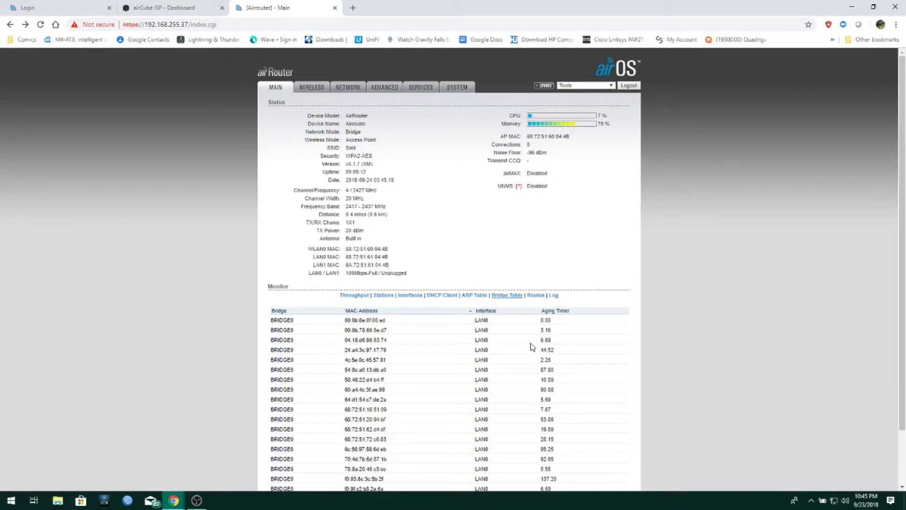
pyautogui.scroll(-2, 634, 294)
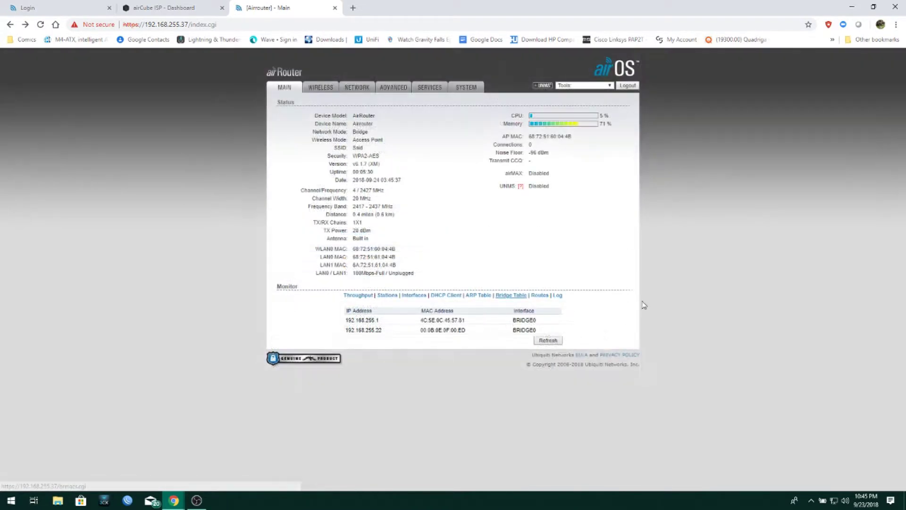
pyautogui.scroll(-2, 599, 302)
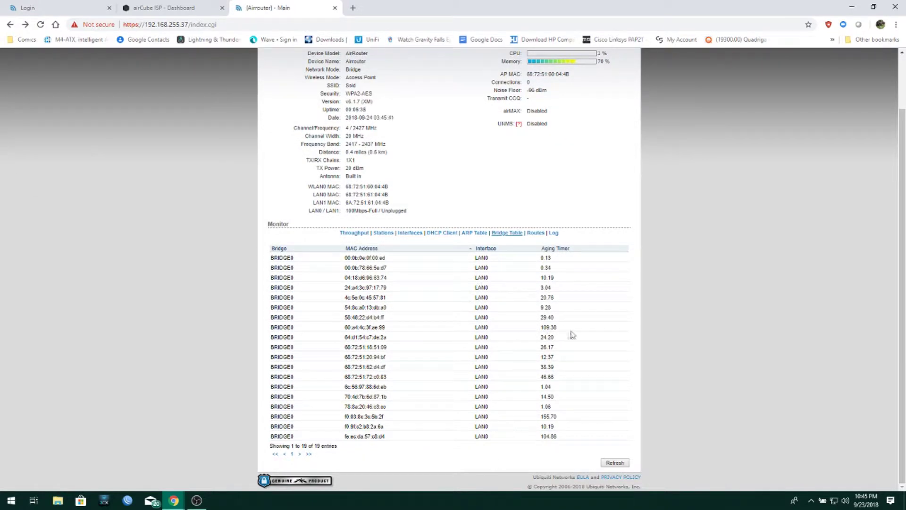
pyautogui.click(567, 250)
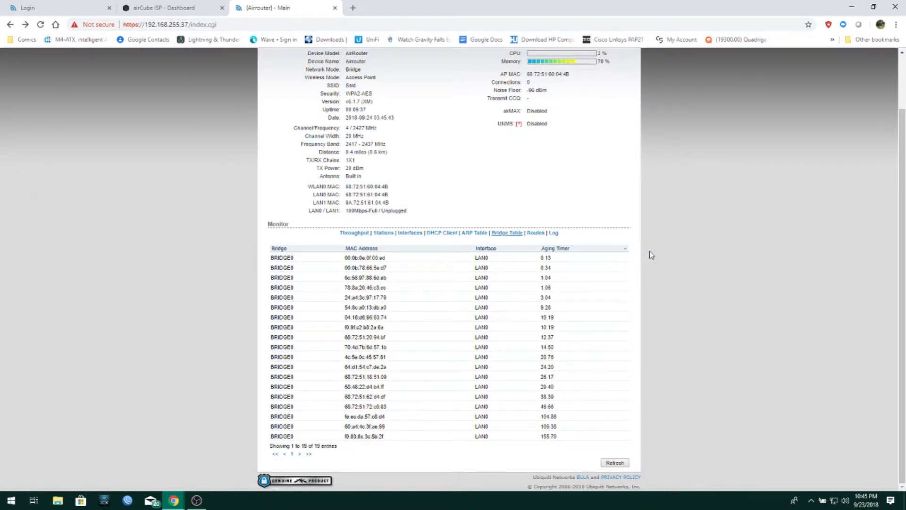
pyautogui.click(543, 235)
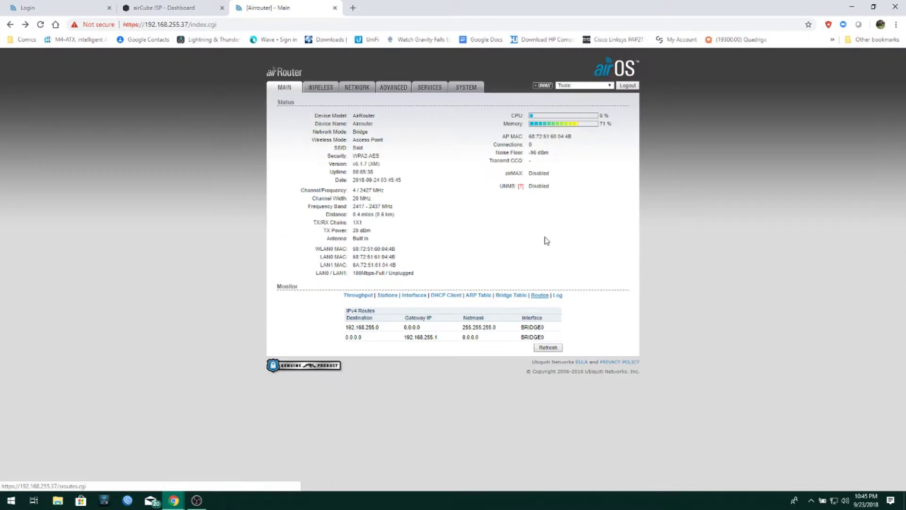
# Show the system log and highlight the TX/RX Chains 1X1 and Channel Width values
pyautogui.click(557, 295)
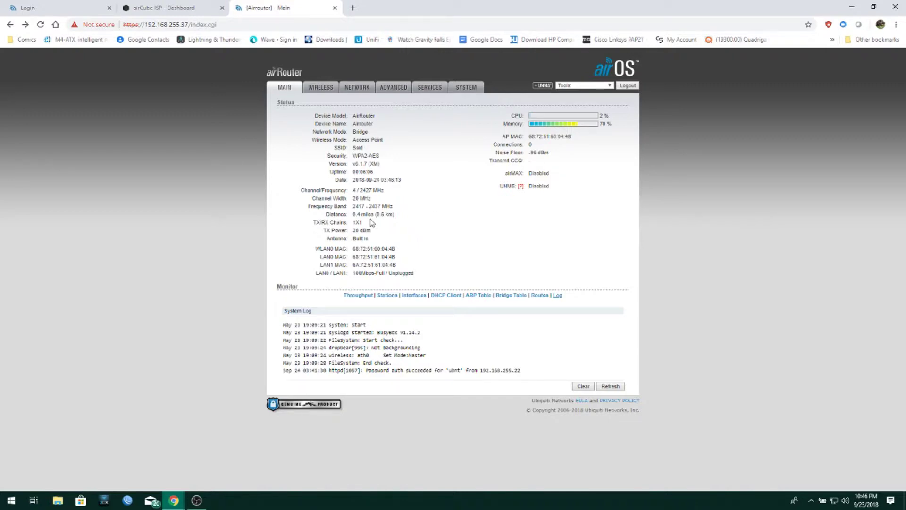
pyautogui.moveTo(366, 222); pyautogui.dragTo(354, 222)
pyautogui.moveTo(354, 198); pyautogui.dragTo(366, 199)
pyautogui.click(366, 200)
# Highlight the airMAX, UNMS, Connections and Noise Floor status values, then go to Wireless
pyautogui.moveTo(509, 173); pyautogui.dragTo(602, 183)
pyautogui.click(603, 180)
pyautogui.moveTo(506, 172); pyautogui.dragTo(560, 173)
pyautogui.click(599, 178)
pyautogui.moveTo(545, 154); pyautogui.dragTo(481, 141)
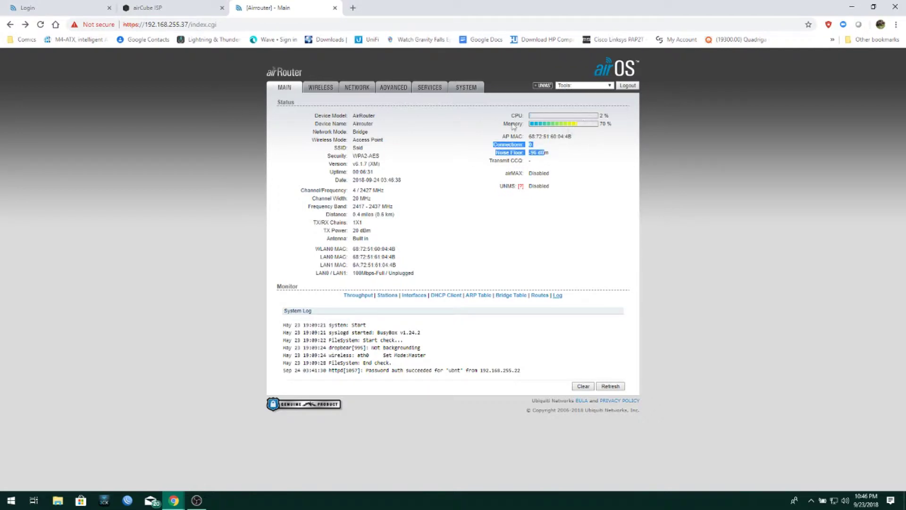
pyautogui.click(449, 163)
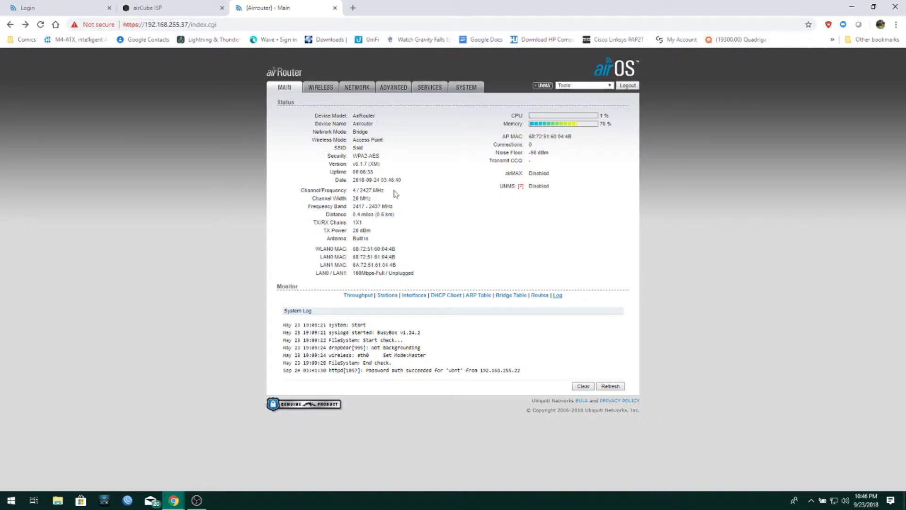
pyautogui.click(315, 90)
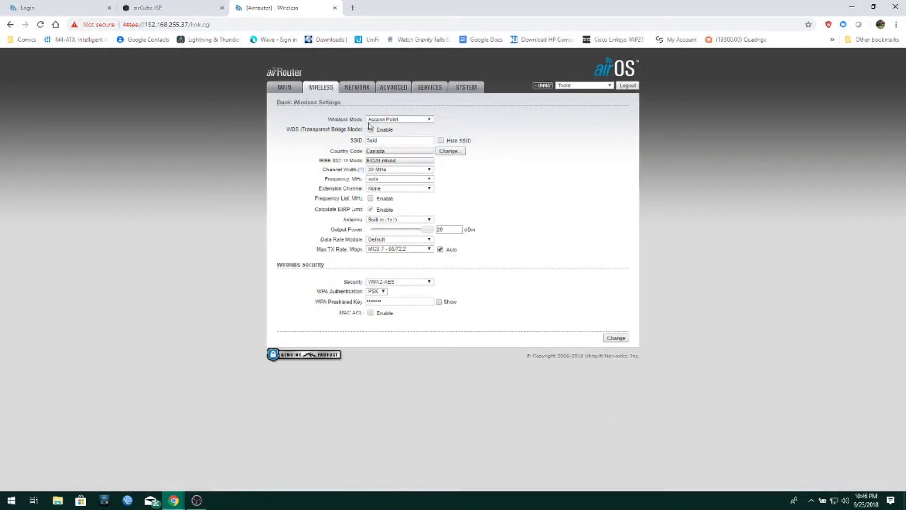
# Check the Wireless Mode list, keeping Access Point, and hide the preshared key
pyautogui.click(417, 120)
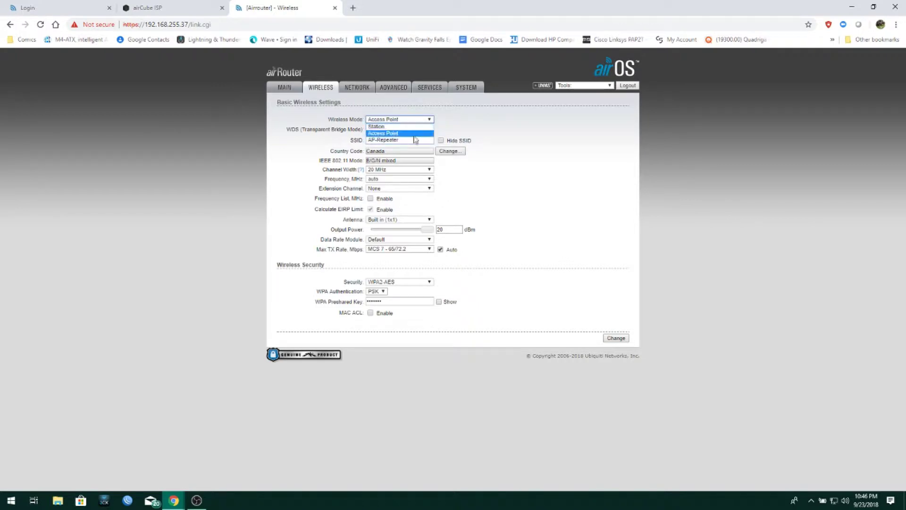
pyautogui.click(533, 139)
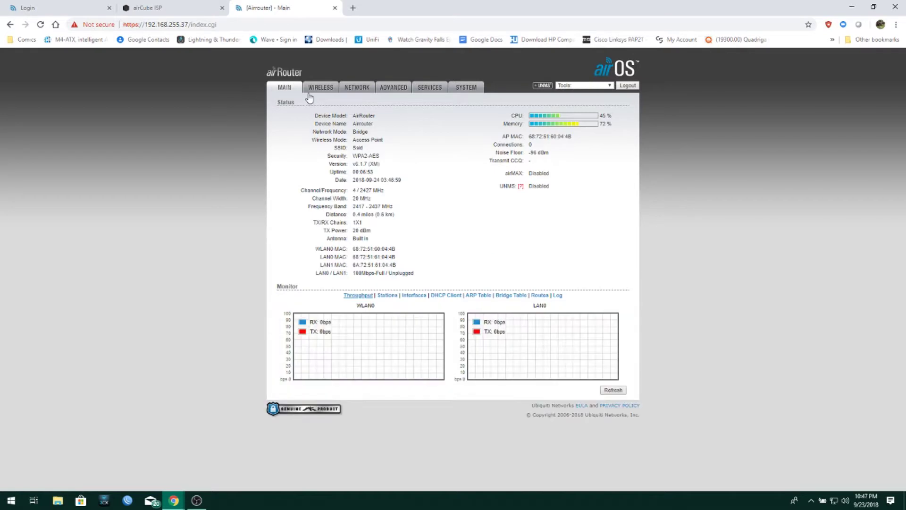
pyautogui.click(329, 92)
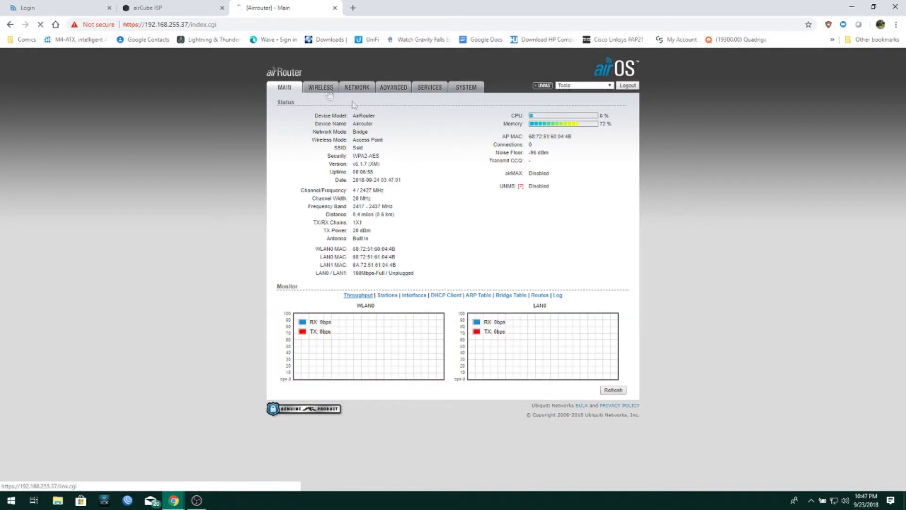
pyautogui.click(430, 120)
pyautogui.click(467, 118)
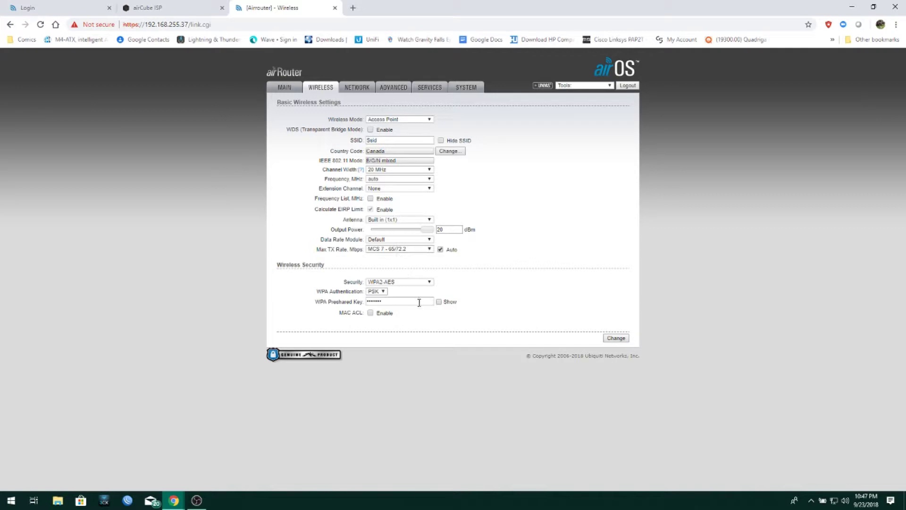
pyautogui.click(439, 302)
# Look over the antenna options and the SSID value 'Ssid', leaving both unchanged
pyautogui.click(399, 220)
pyautogui.click(400, 227)
pyautogui.doubleClick(409, 139)
pyautogui.click(527, 141)
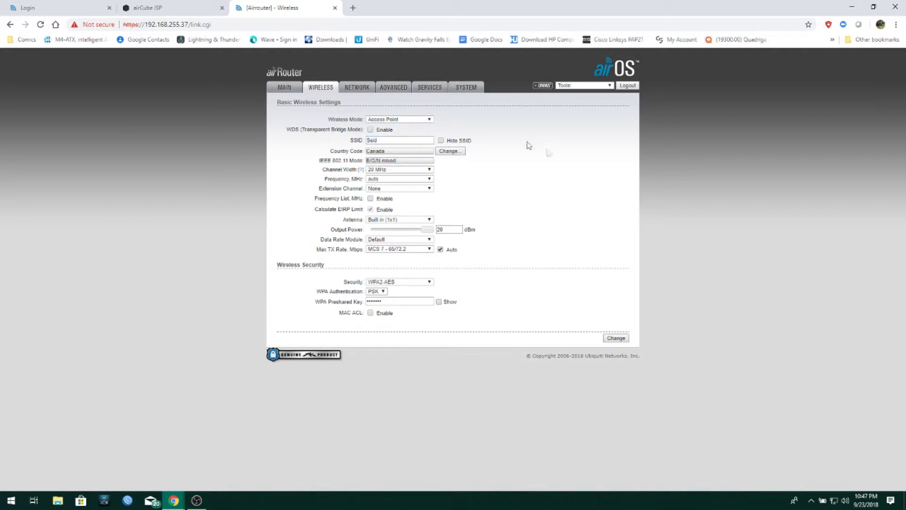
# Open the Country Code change dialog and cancel it twice, keeping Canada
pyautogui.click(447, 151)
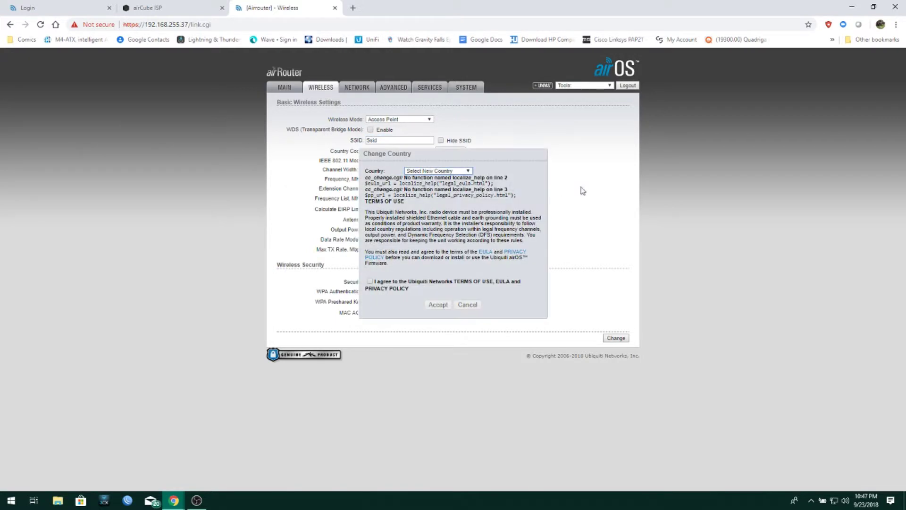
pyautogui.click(467, 172)
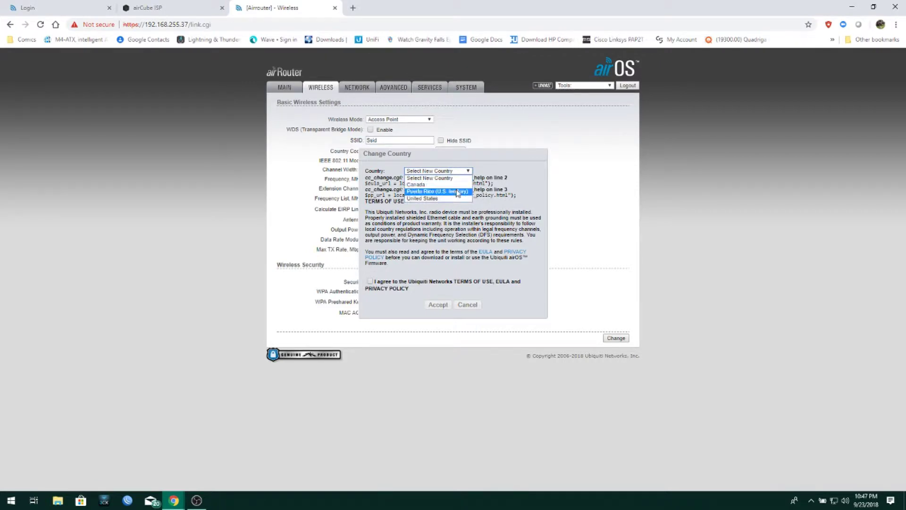
pyautogui.click(478, 219)
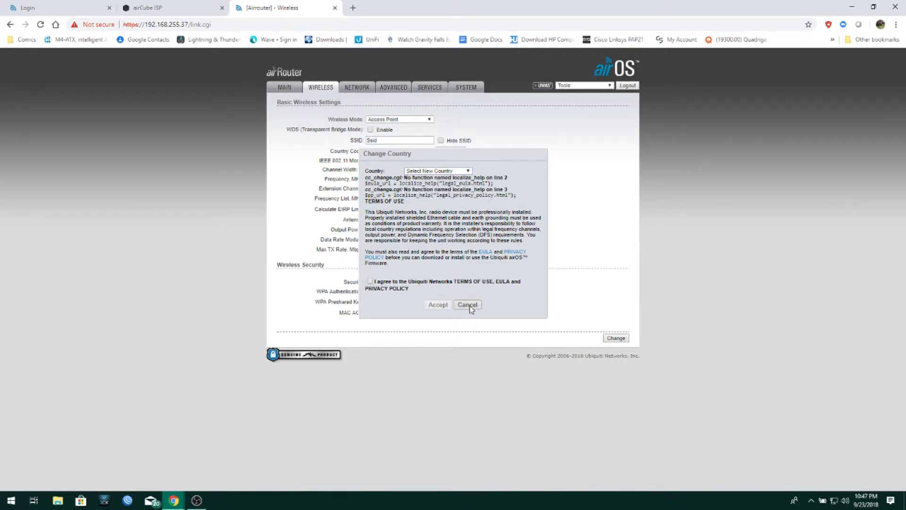
pyautogui.click(469, 305)
pyautogui.click(454, 150)
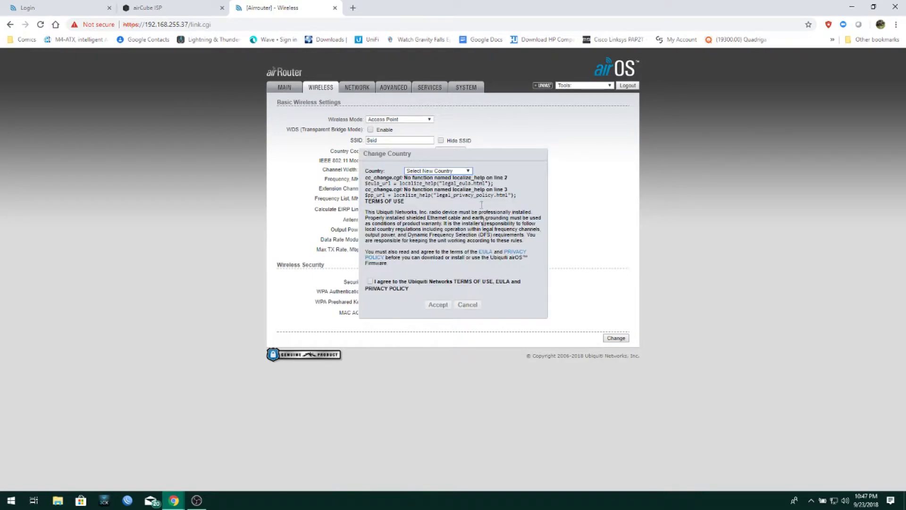
pyautogui.click(467, 305)
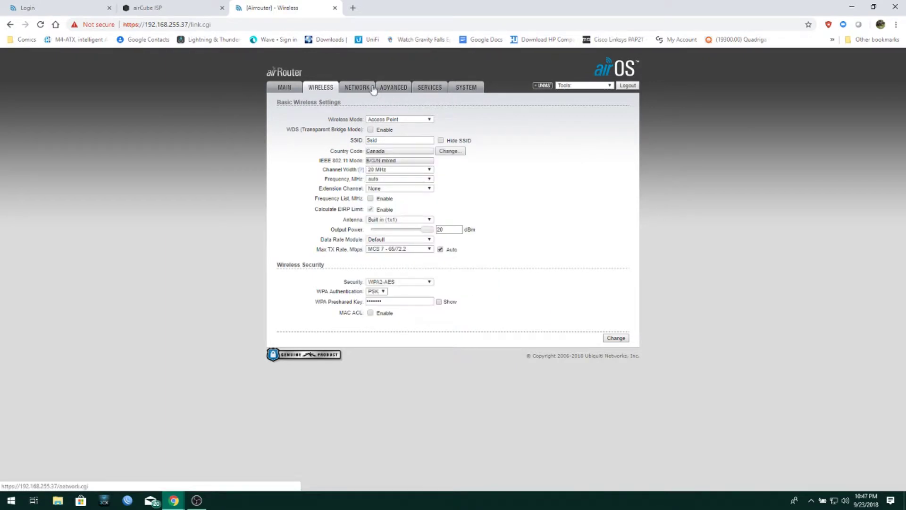
# Review the airRouter's network mode options, keeping Bridge, and collapse Network Role
pyautogui.click(357, 87)
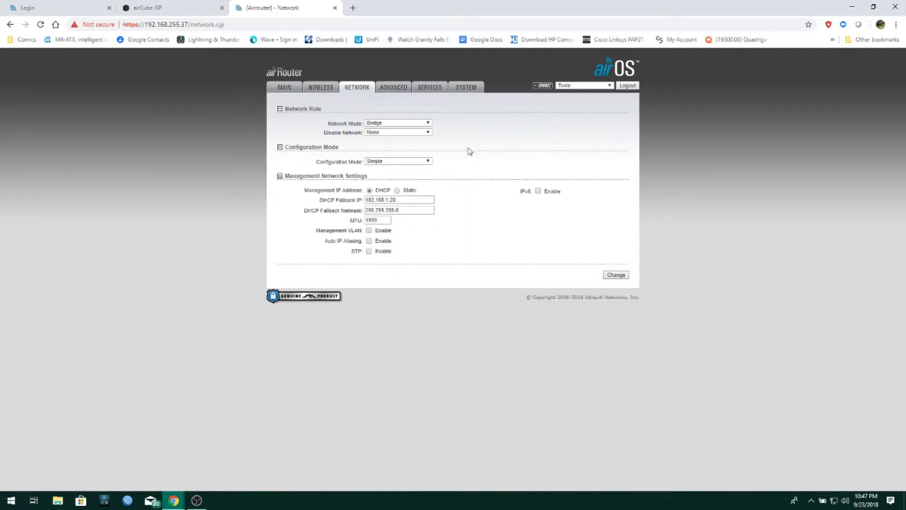
pyautogui.click(415, 123)
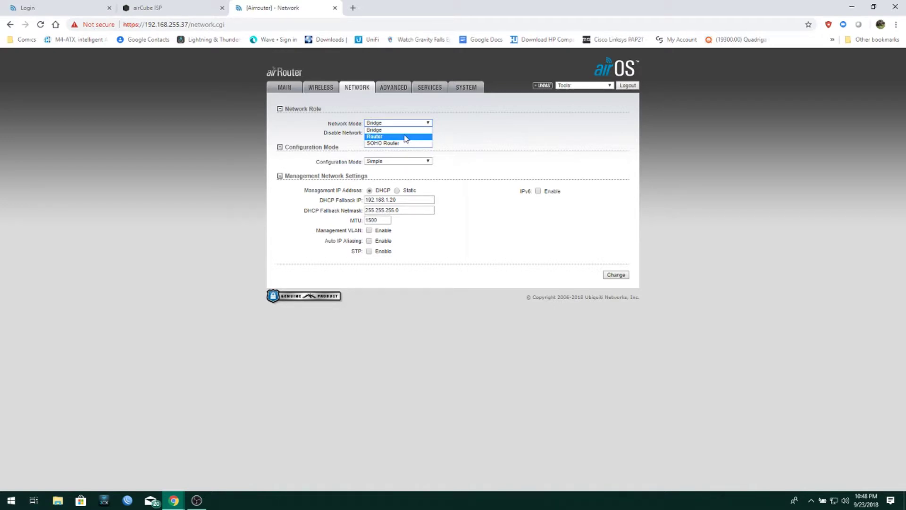
pyautogui.click(491, 125)
pyautogui.click(330, 88)
pyautogui.click(370, 90)
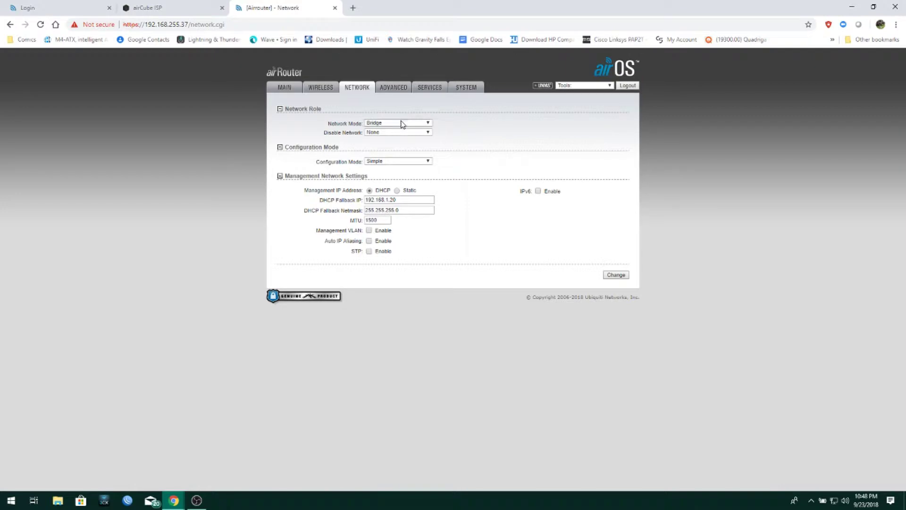
pyautogui.click(418, 124)
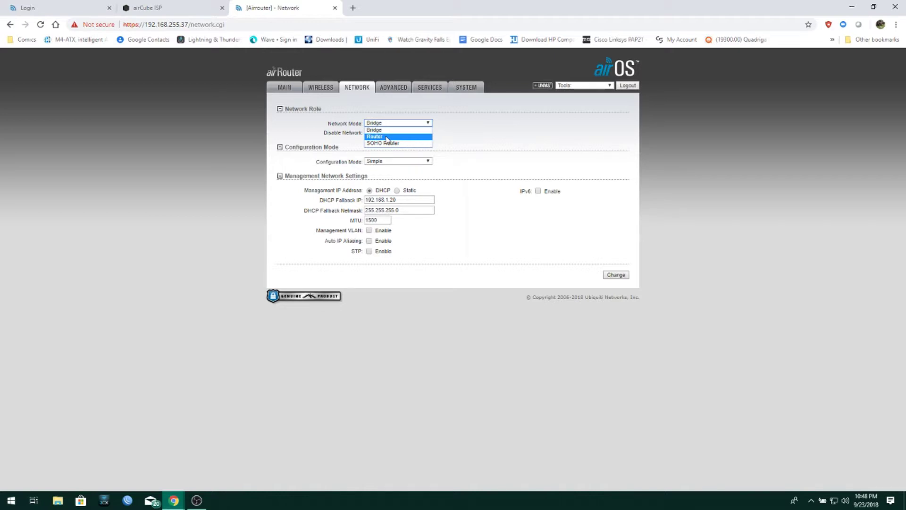
pyautogui.click(532, 111)
pyautogui.click(533, 112)
# Try IPv6 with Static then SLAAC addressing, turn it back off, and open Advanced
pyautogui.click(538, 166)
pyautogui.click(540, 176)
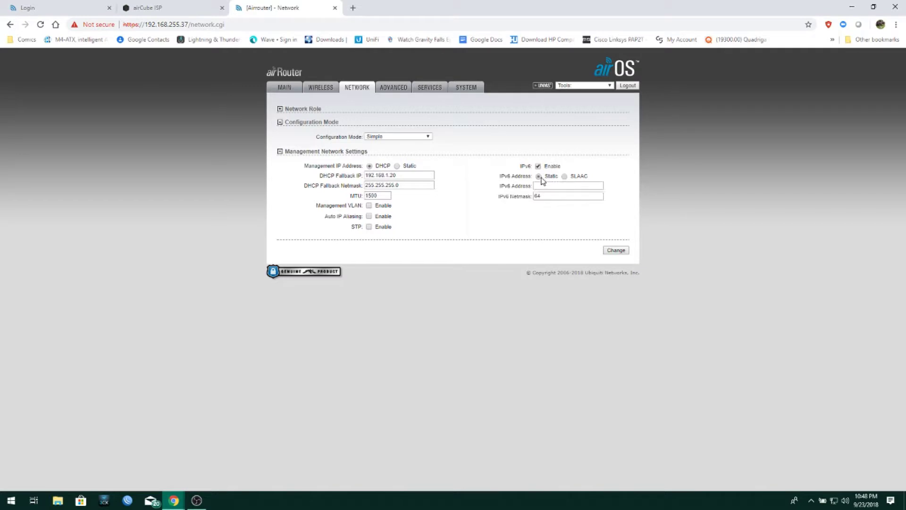
pyautogui.click(564, 177)
pyautogui.click(539, 167)
pyautogui.click(386, 89)
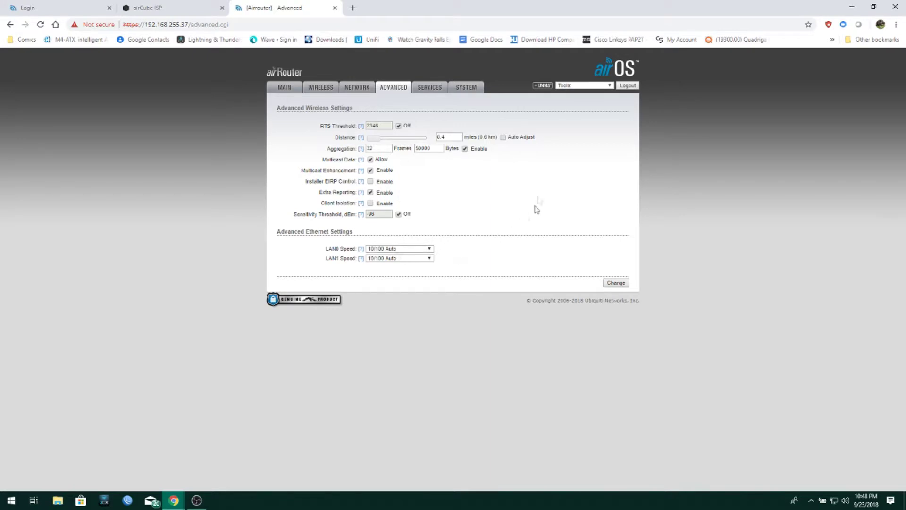
# Browse the airRouter's Services page, then its System settings
pyautogui.click(431, 89)
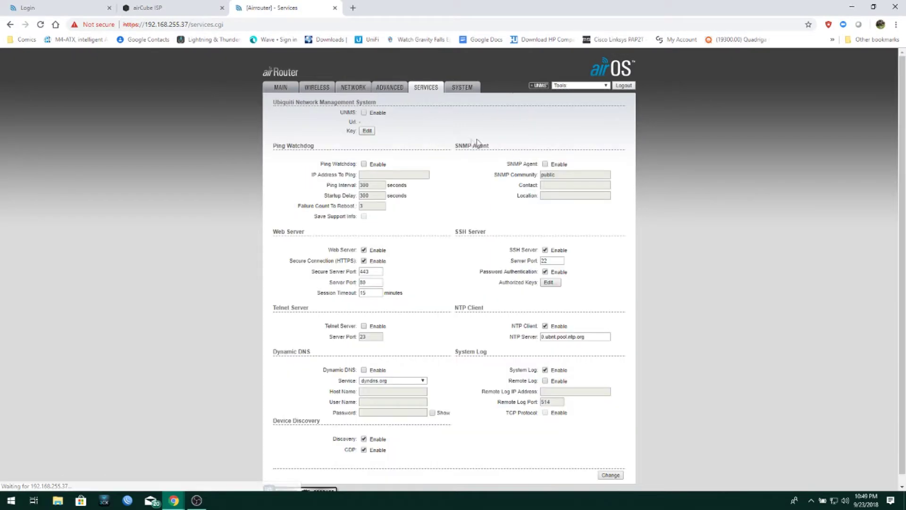
pyautogui.scroll(-1, 670, 252)
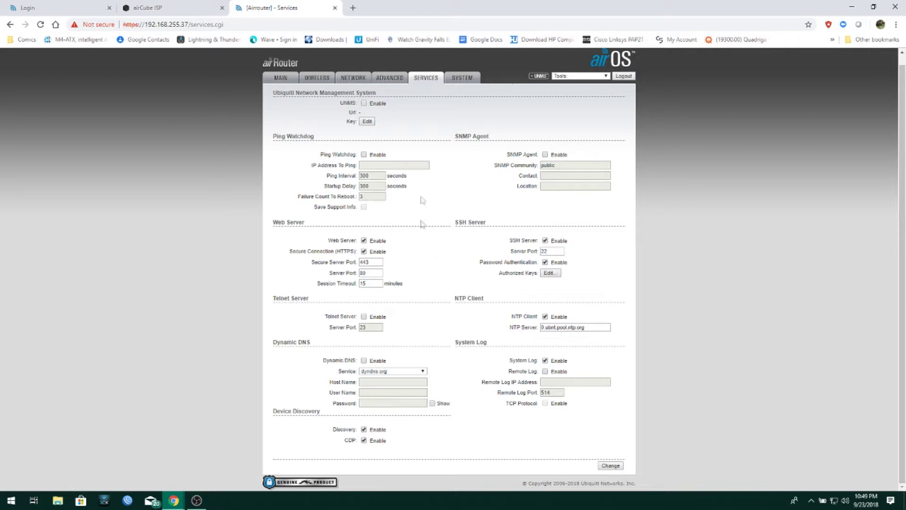
pyautogui.click(460, 78)
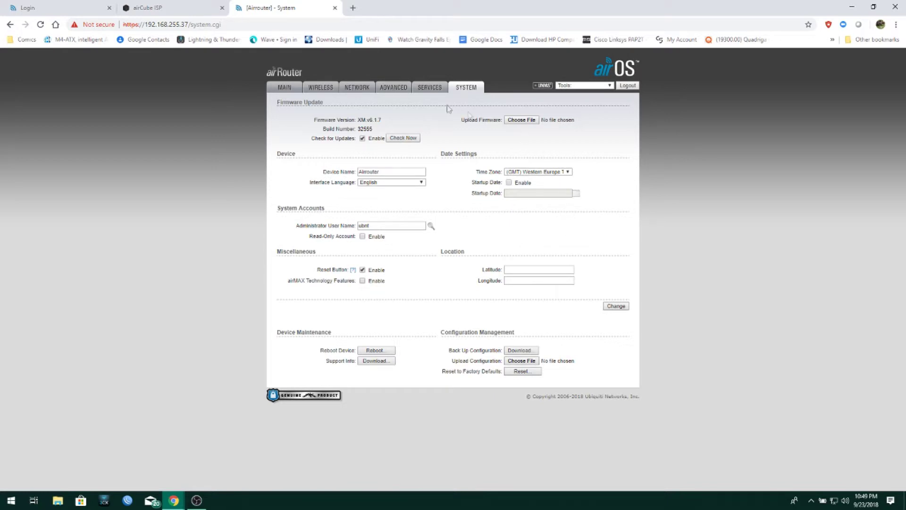
# On the Main status page, read the UNMS help and dismiss it
pyautogui.click(282, 89)
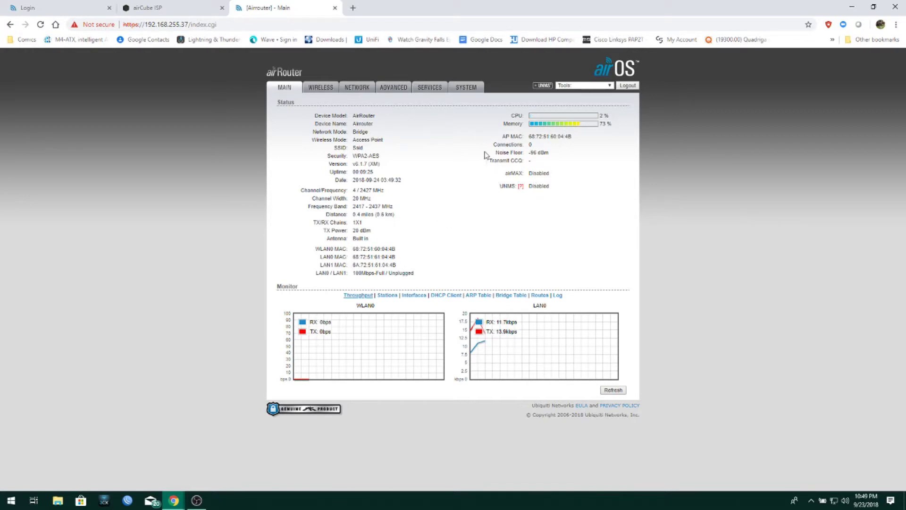
pyautogui.click(521, 187)
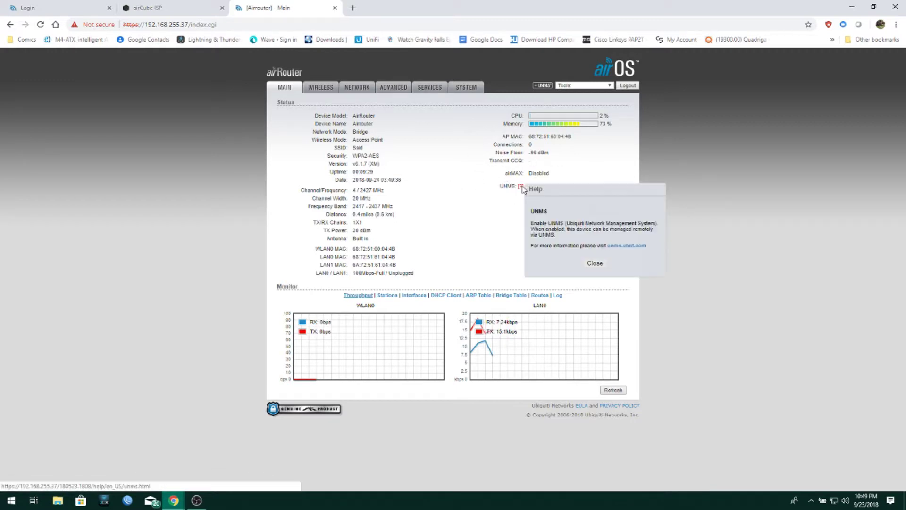
pyautogui.click(600, 266)
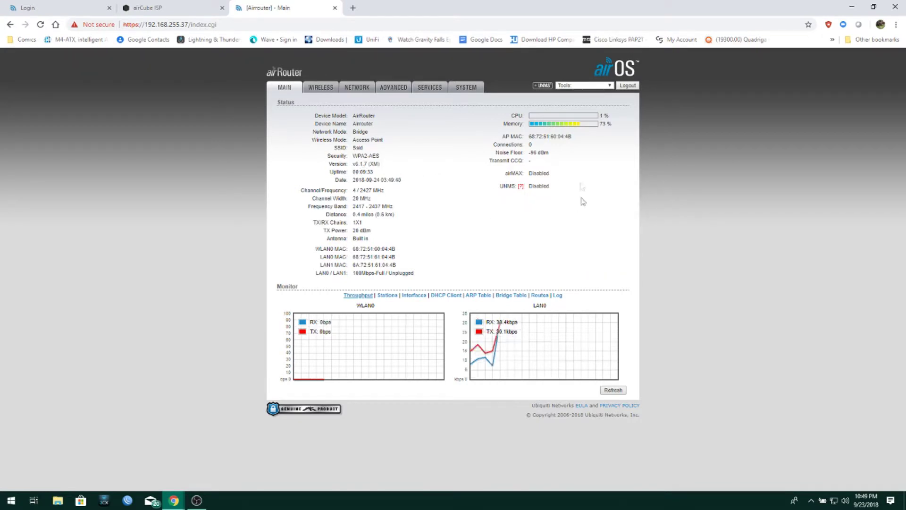
# Log into airCube ISP with the admin username and password, then dismiss the firmware notice
pyautogui.click(177, 7)
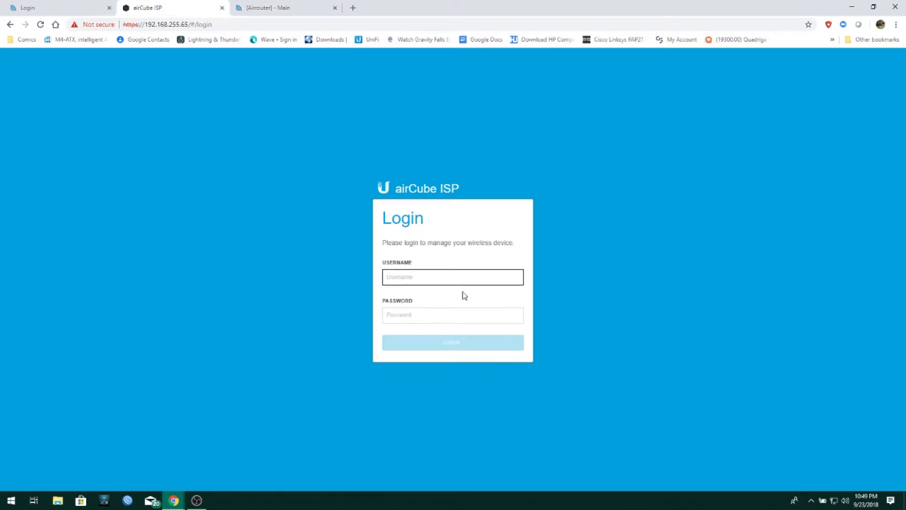
pyautogui.write('ubnt')
pyautogui.press('Tab')
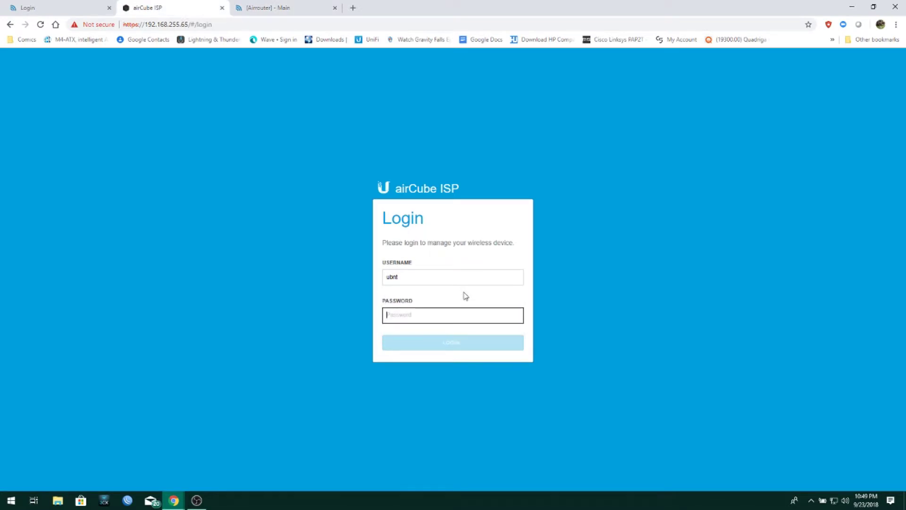
pyautogui.write('u')
pyautogui.press('Return')
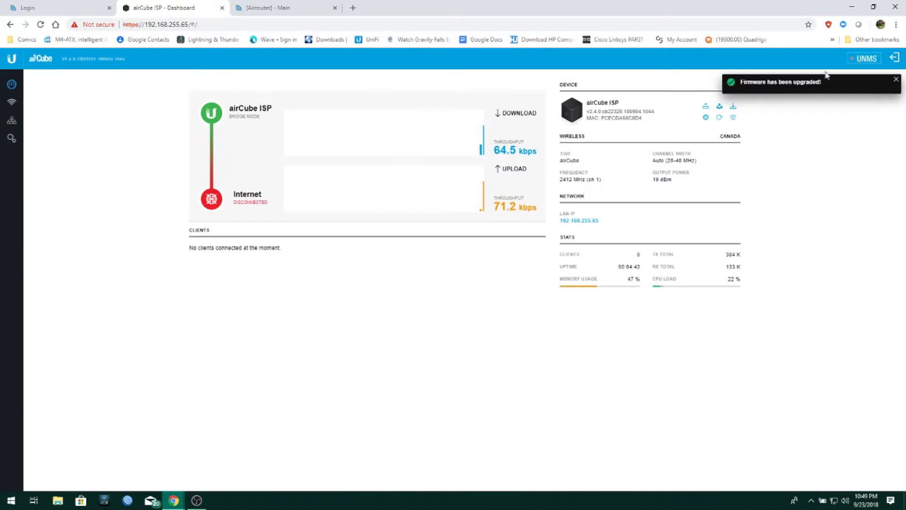
pyautogui.click(895, 81)
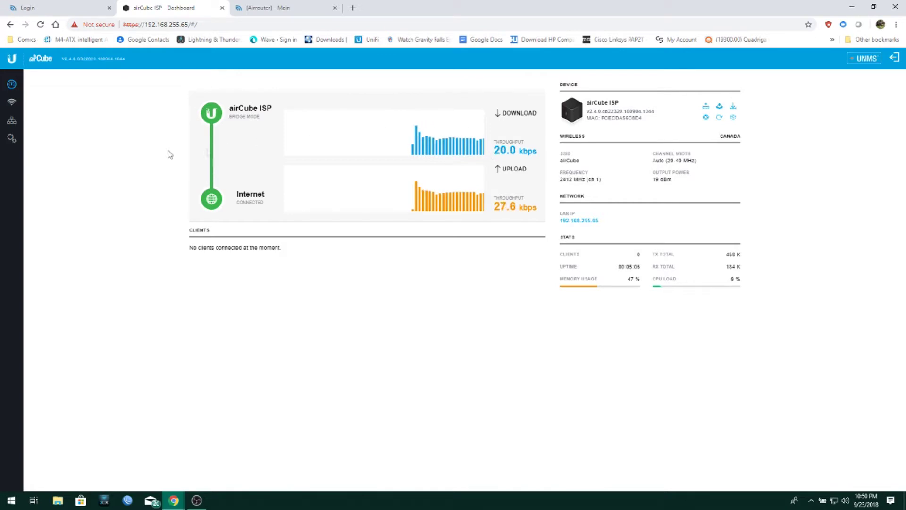
# Glance at the airRouter tab, return to the airCube Dashboard, then go to Wireless
pyautogui.click(269, 8)
pyautogui.click(177, 8)
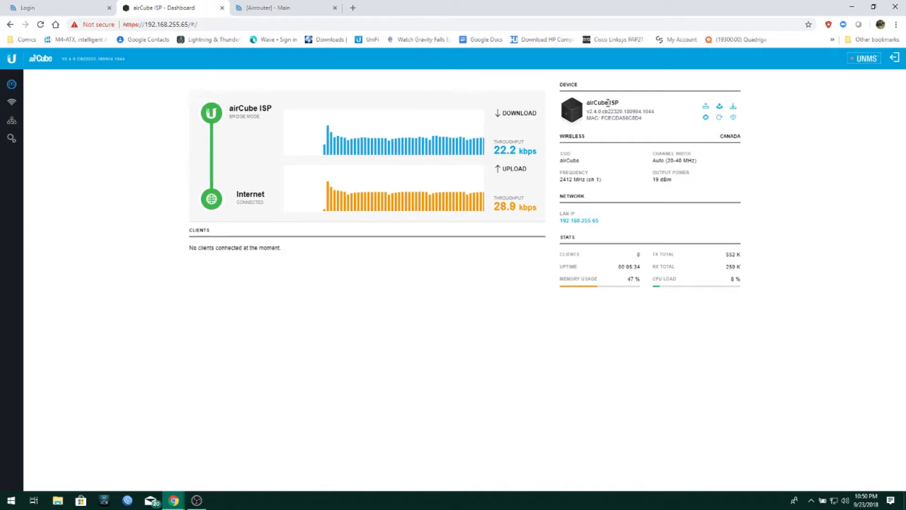
pyautogui.click(14, 100)
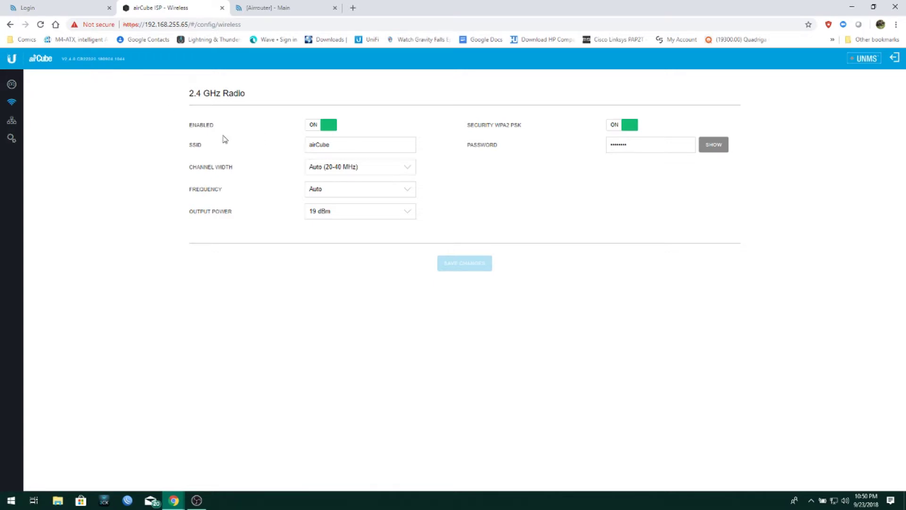
# Check the SSID and Channel Width, keeping Auto (20-40 MHz), then go to Network settings
pyautogui.click(363, 147)
pyautogui.click(406, 169)
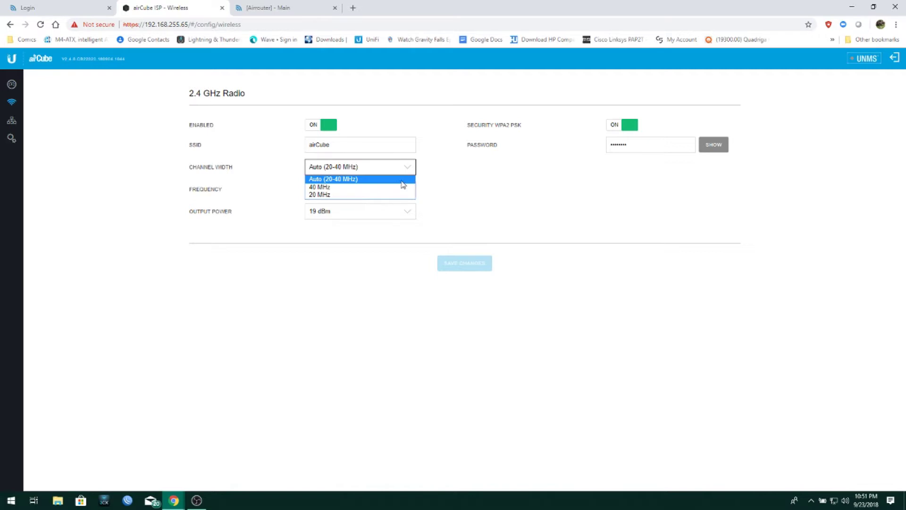
pyautogui.click(462, 190)
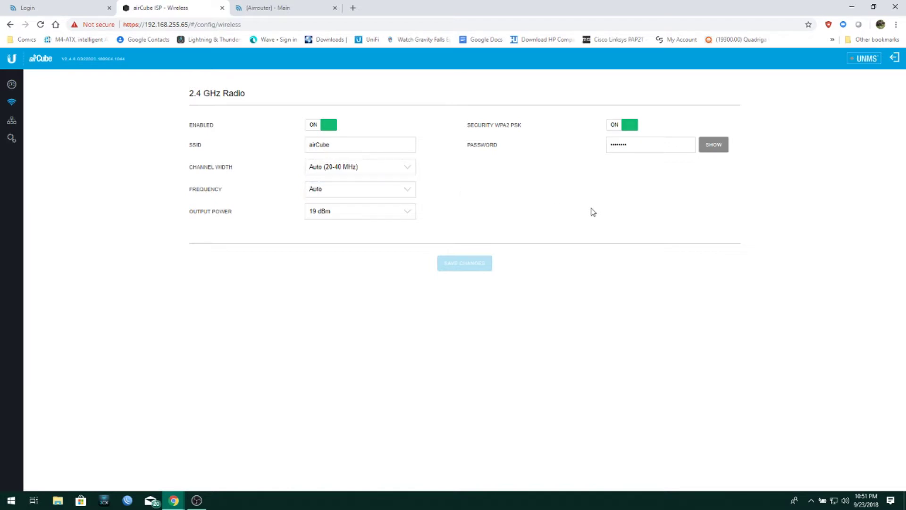
pyautogui.click(19, 125)
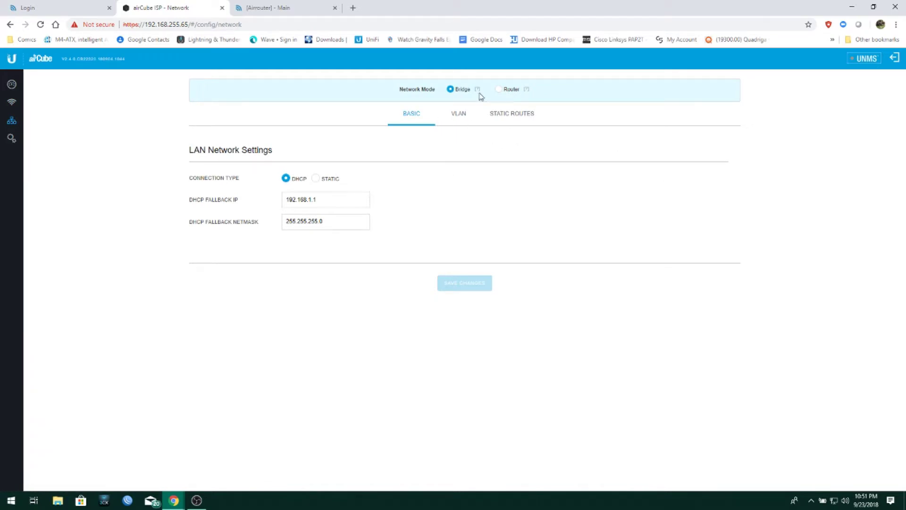
# Switch airCube to Router mode and view VLAN, then enable the airRouter's Management VLAN
pyautogui.click(501, 91)
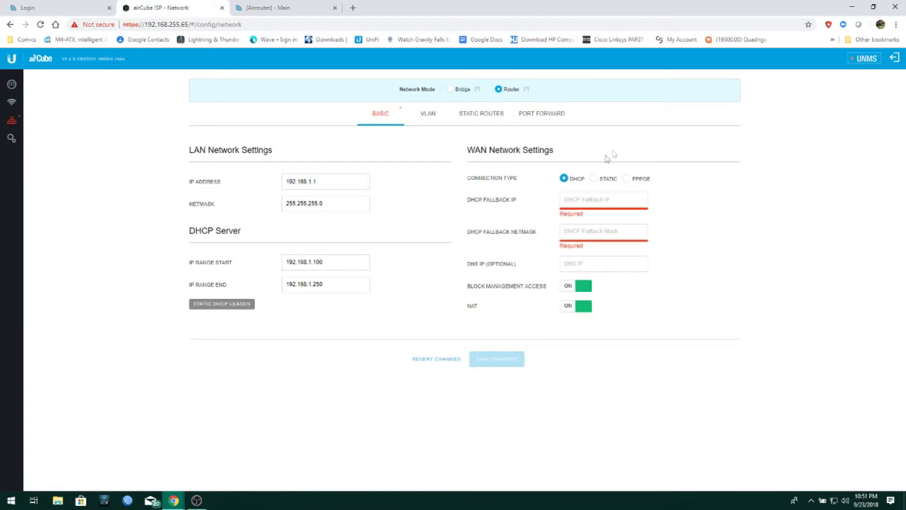
pyautogui.click(436, 116)
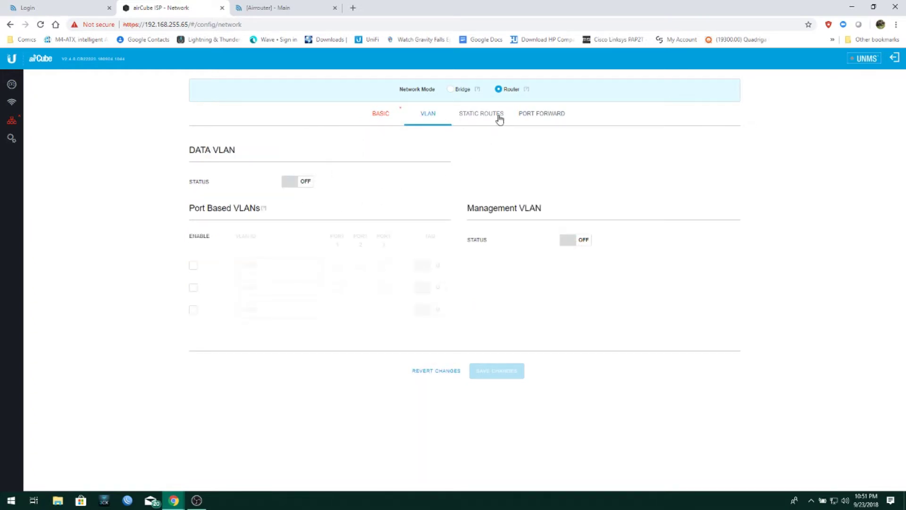
pyautogui.click(282, 11)
pyautogui.click(368, 89)
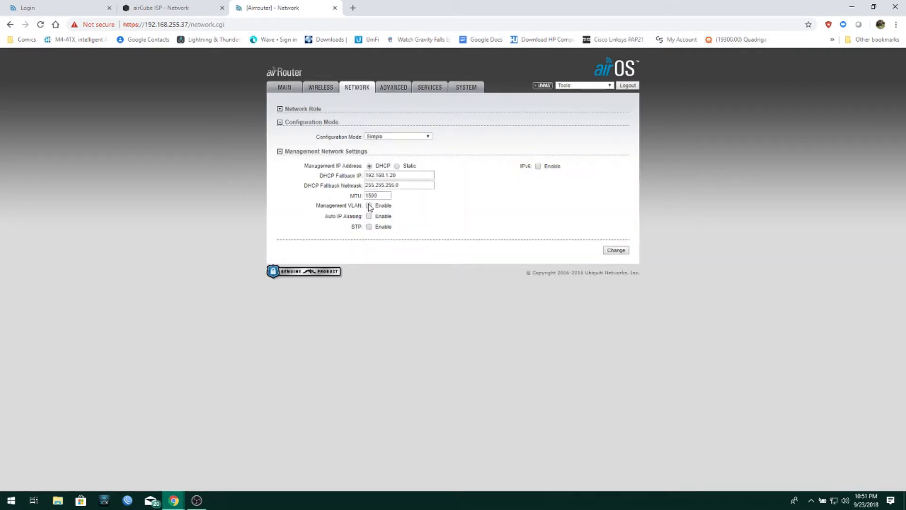
pyautogui.click(369, 206)
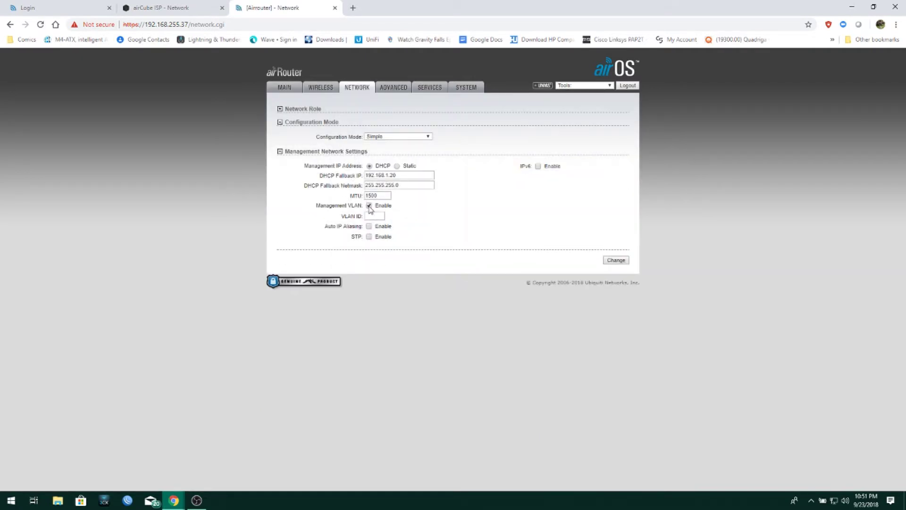
# Return to the airCube ISP tab showing its VLAN settings
pyautogui.click(175, 9)
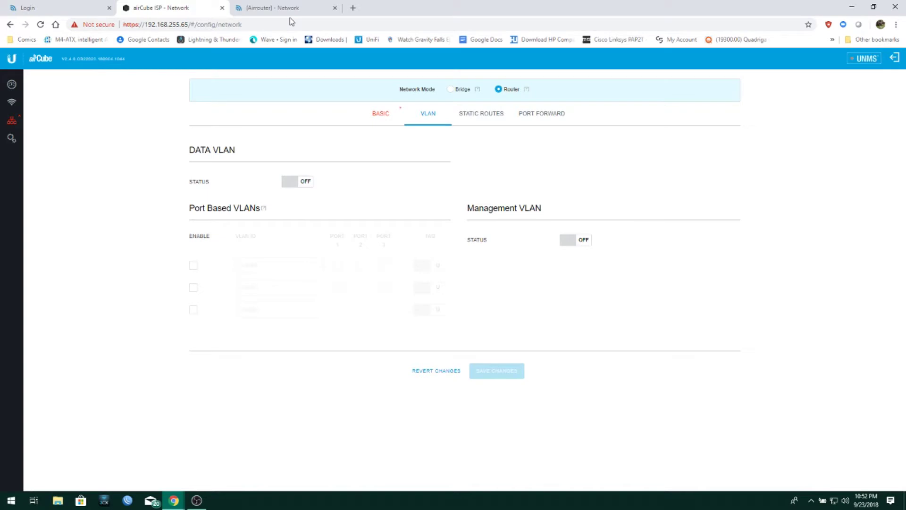
# Review Static Routes and Port Forward, enable UPnP, and set the network mode to Bridge
pyautogui.click(489, 120)
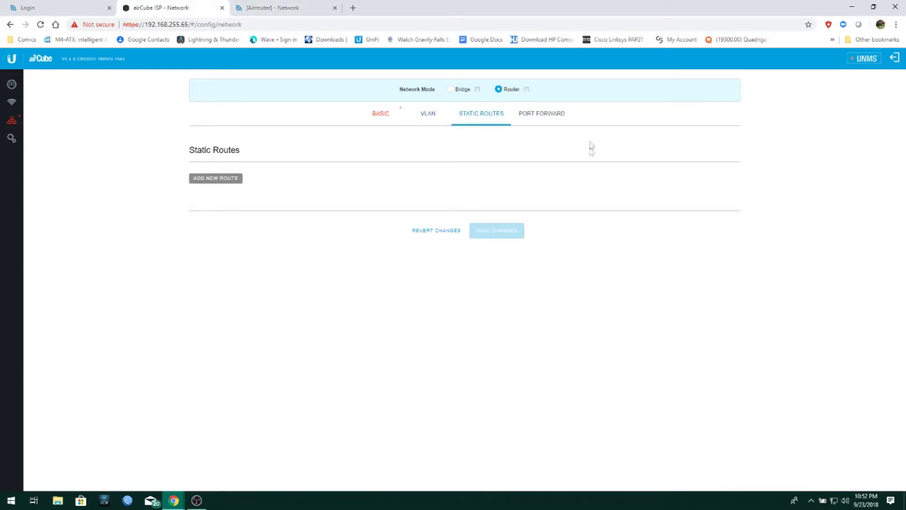
pyautogui.click(561, 120)
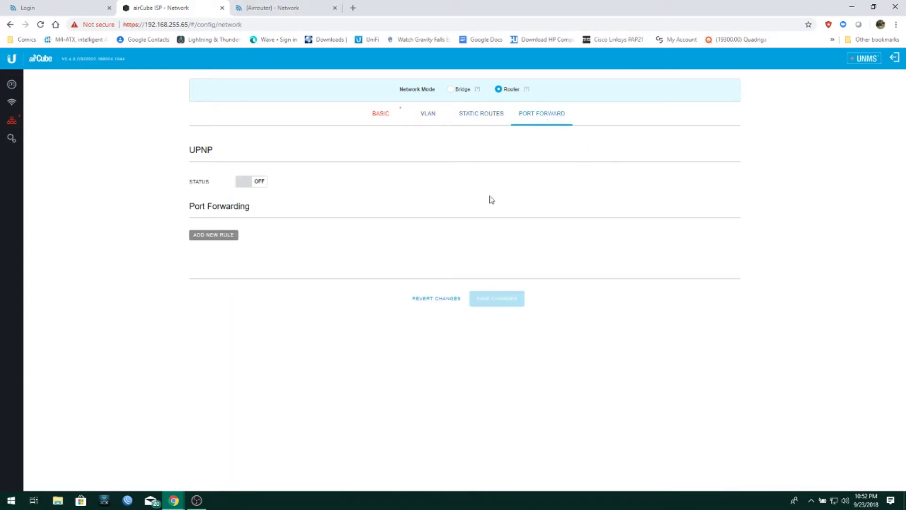
pyautogui.click(258, 186)
pyautogui.click(466, 94)
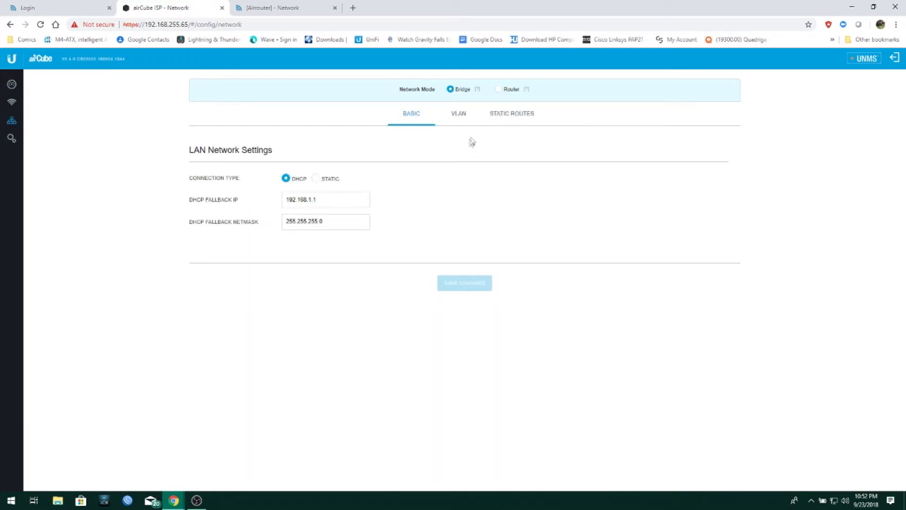
pyautogui.click(12, 138)
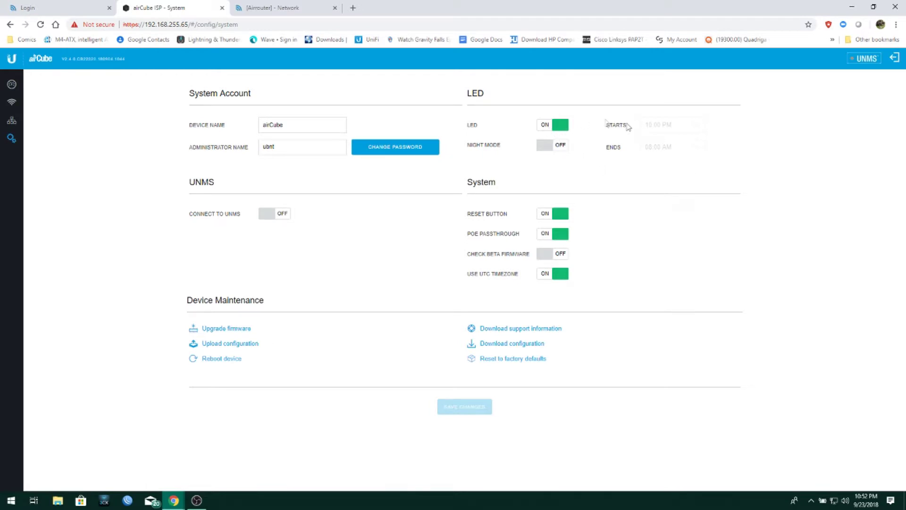
# Toggle the LED off and back on, then enable and disable the UNMS connection, leaving it off
pyautogui.click(553, 133)
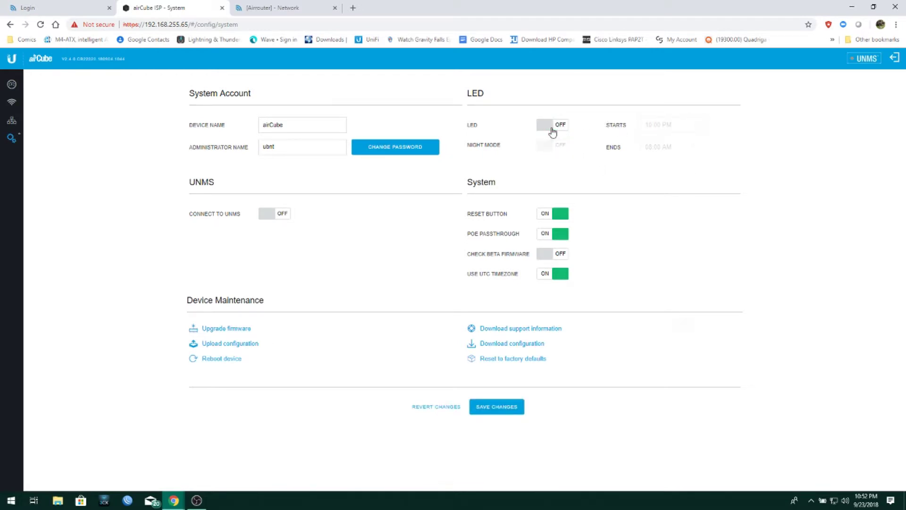
pyautogui.click(551, 132)
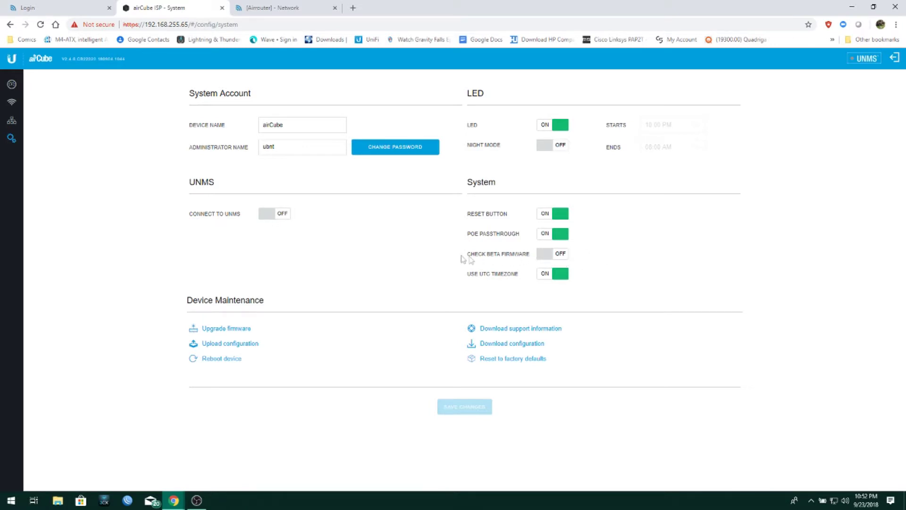
pyautogui.moveTo(465, 260); pyautogui.dragTo(528, 262)
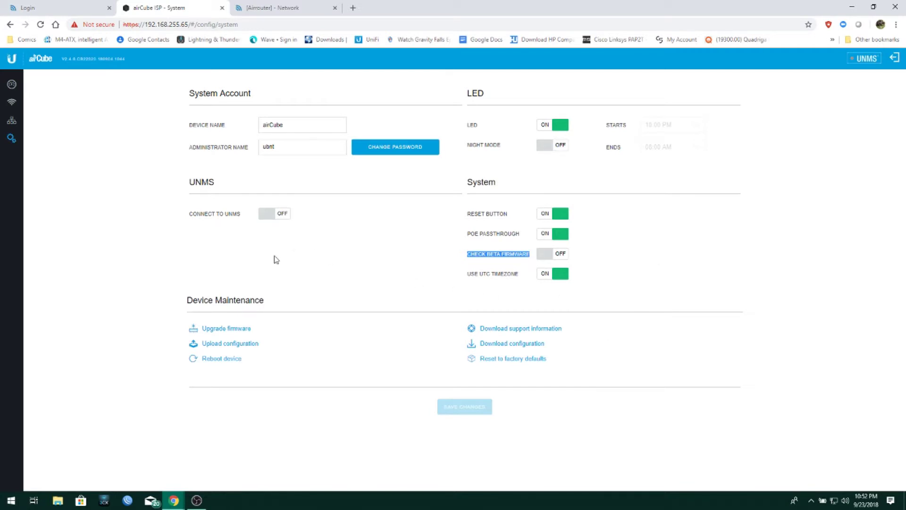
pyautogui.click(269, 217)
pyautogui.click(269, 218)
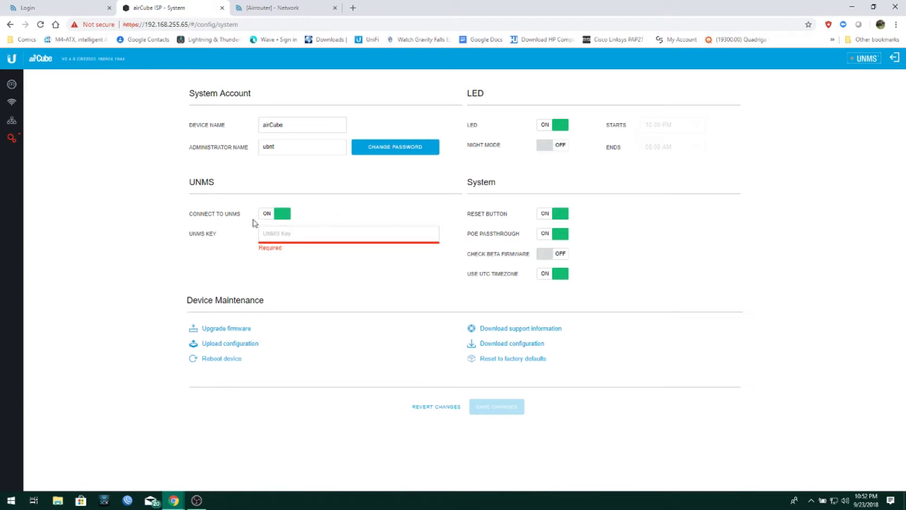
pyautogui.click(287, 235)
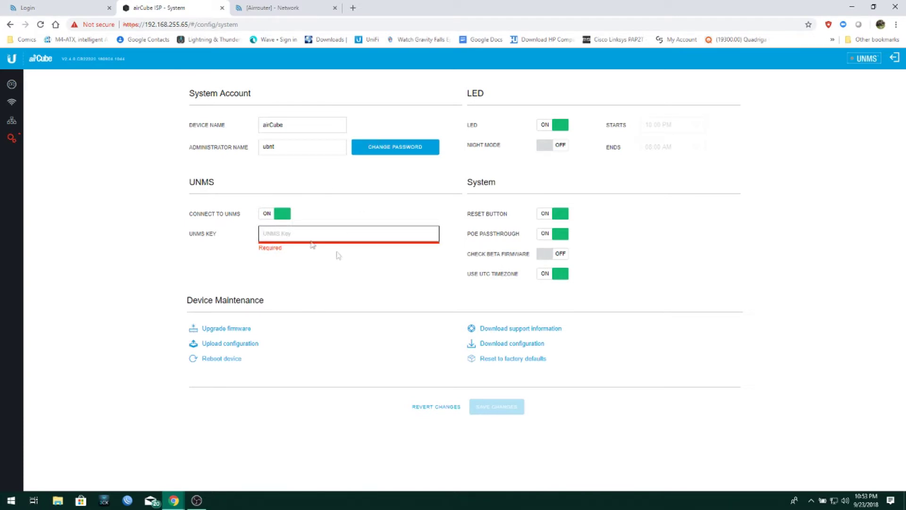
pyautogui.click(261, 215)
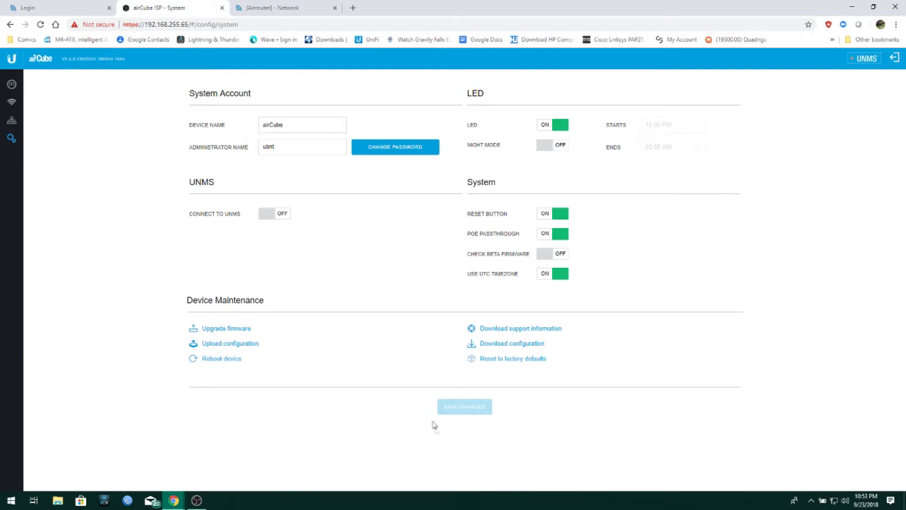
# Cycle through the airCube Network, Wireless, Dashboard and System pages
pyautogui.click(14, 122)
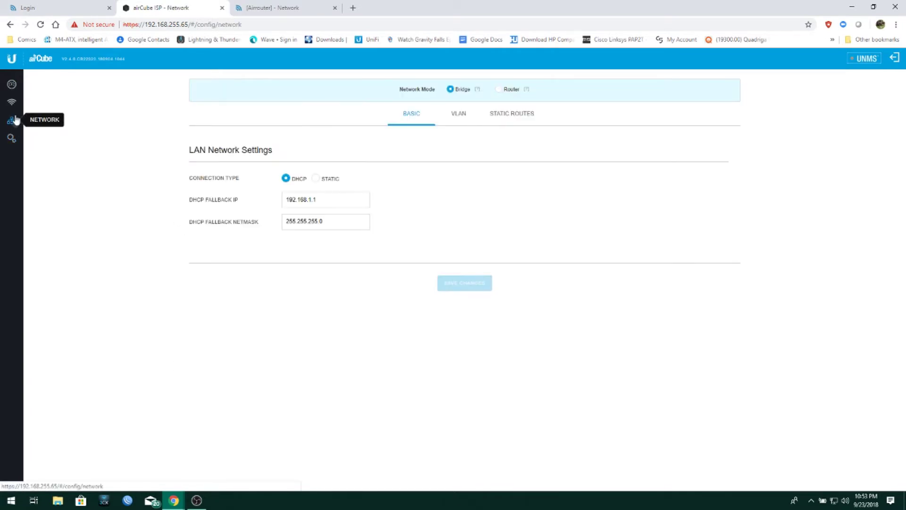
pyautogui.click(13, 102)
pyautogui.click(14, 85)
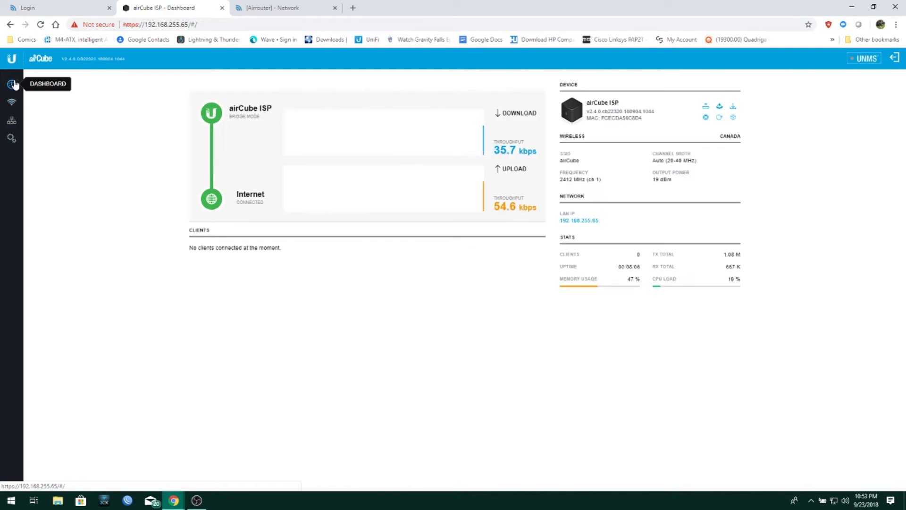
pyautogui.click(11, 102)
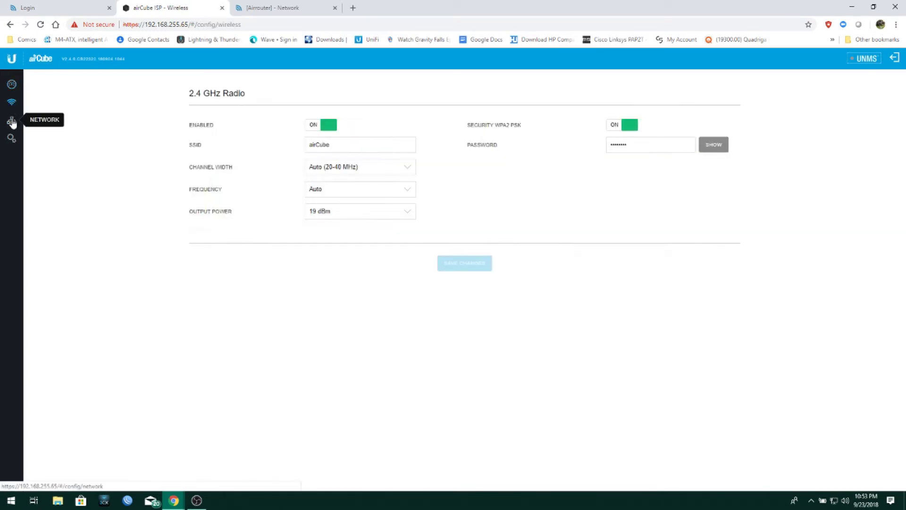
pyautogui.click(12, 121)
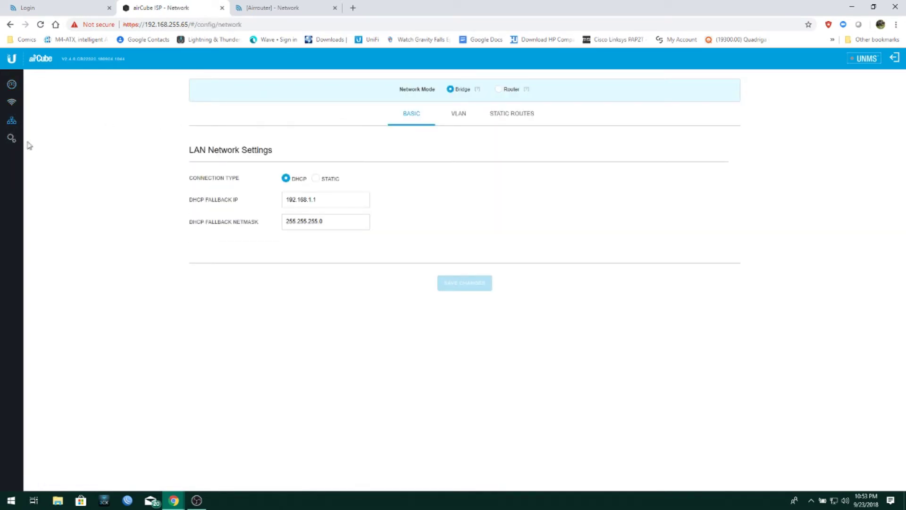
pyautogui.click(11, 138)
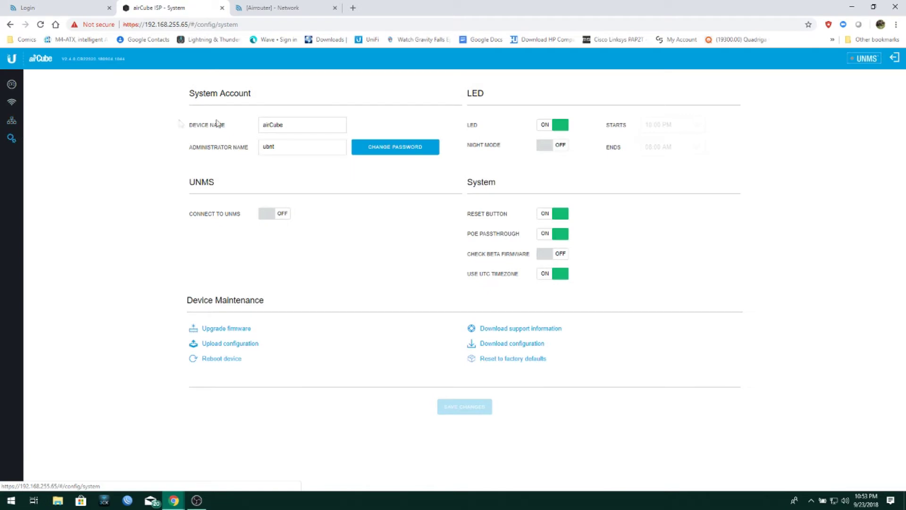
# Compare against the airRouter's Network page, then return to airCube's Wireless settings
pyautogui.click(274, 13)
pyautogui.click(182, 10)
pyautogui.click(11, 102)
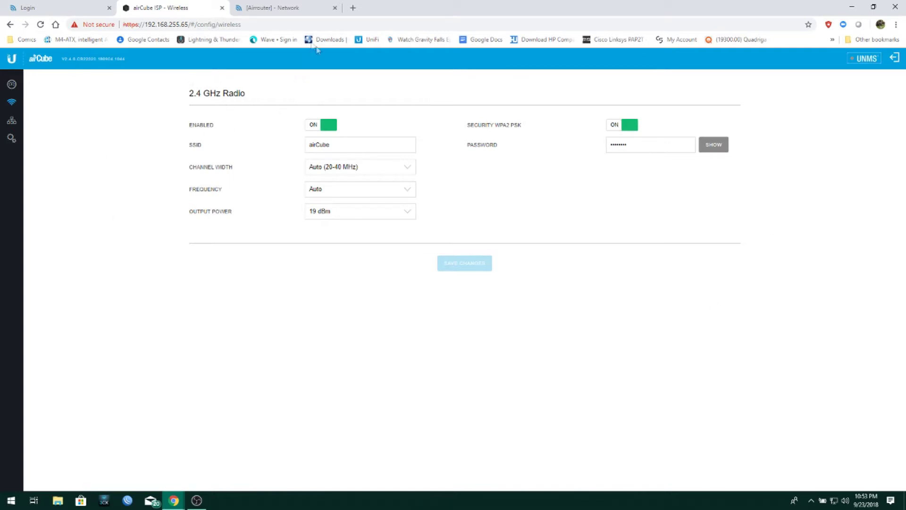
# Check the TX/RX Chains value on the airRouter's MAIN status page, then return to the airCube Dashboard
pyautogui.click(268, 8)
pyautogui.click(292, 89)
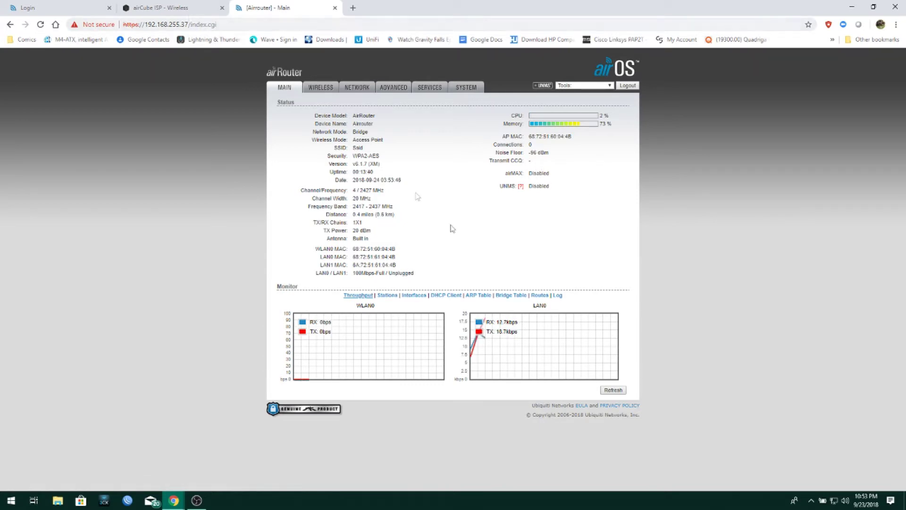
pyautogui.moveTo(363, 222); pyautogui.dragTo(328, 220)
pyautogui.click(160, 9)
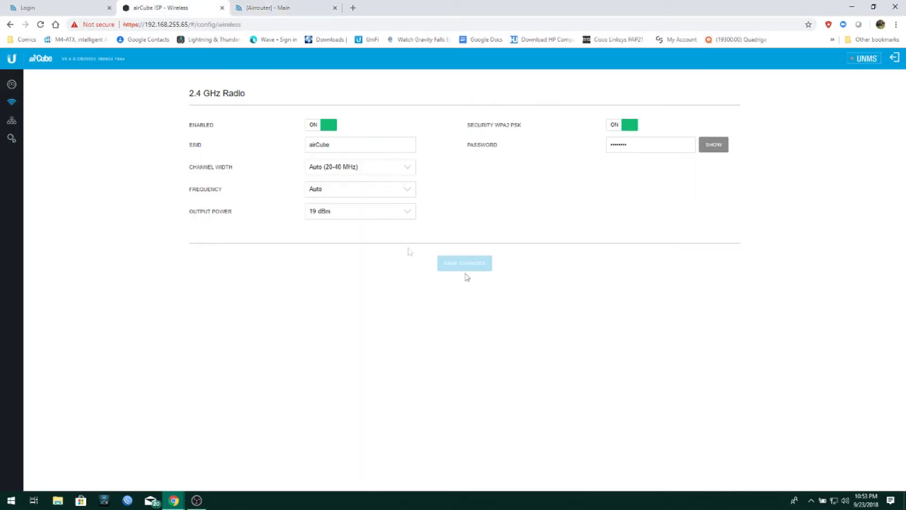
pyautogui.click(11, 84)
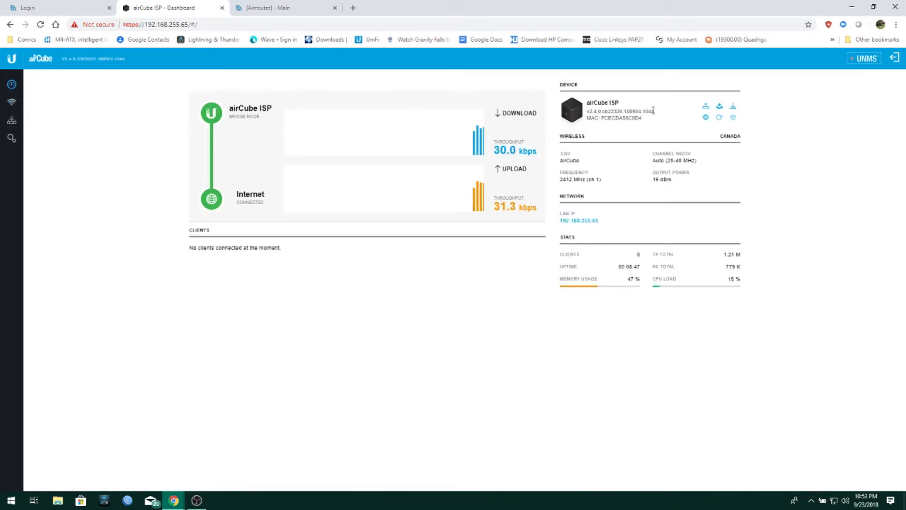
pyautogui.moveTo(657, 123); pyautogui.dragTo(588, 110)
pyautogui.click(805, 137)
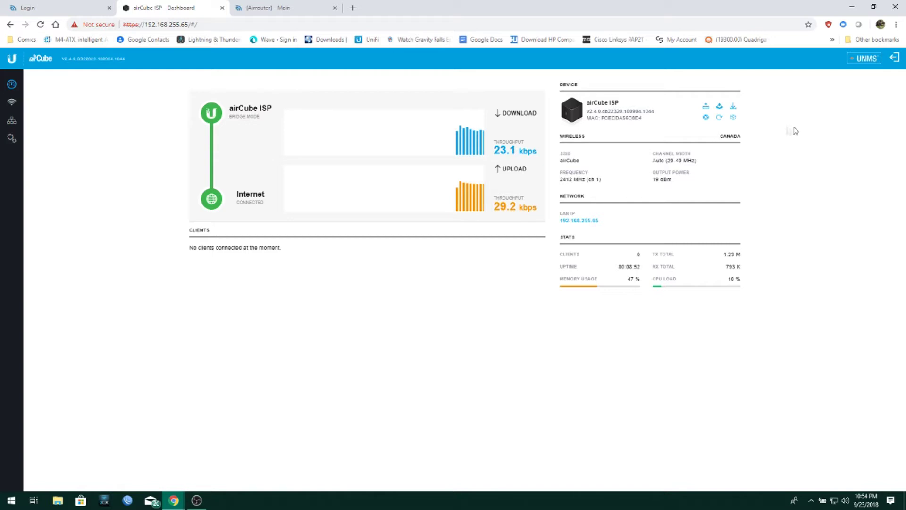
pyautogui.click(248, 15)
pyautogui.click(198, 10)
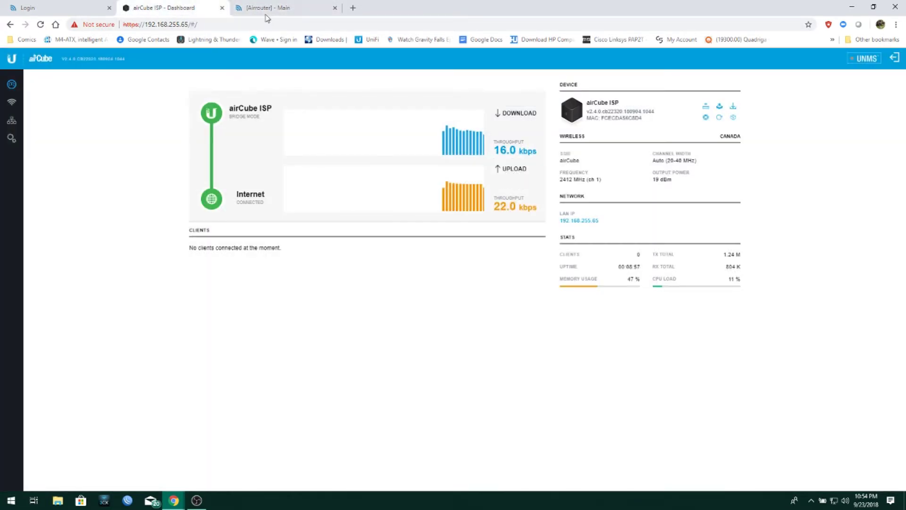
pyautogui.click(271, 15)
pyautogui.click(198, 8)
pyautogui.click(267, 8)
pyautogui.click(198, 8)
pyautogui.click(268, 9)
pyautogui.click(194, 10)
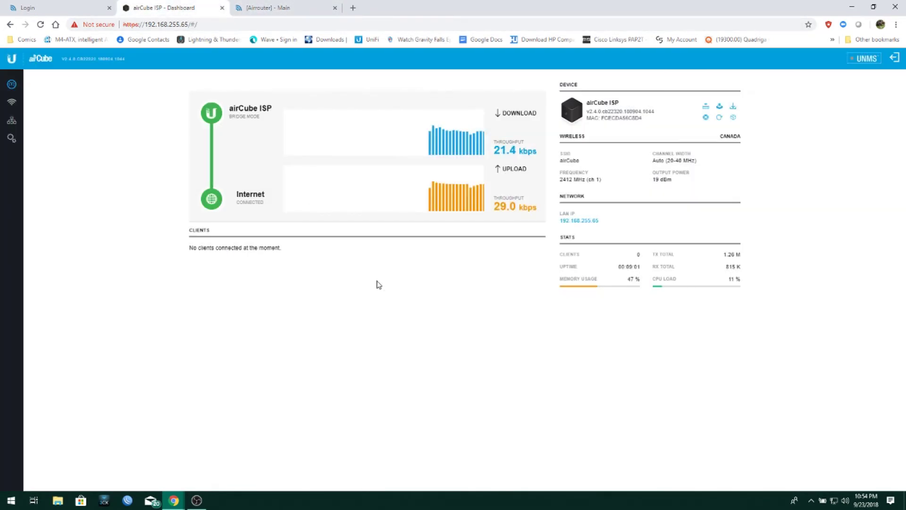